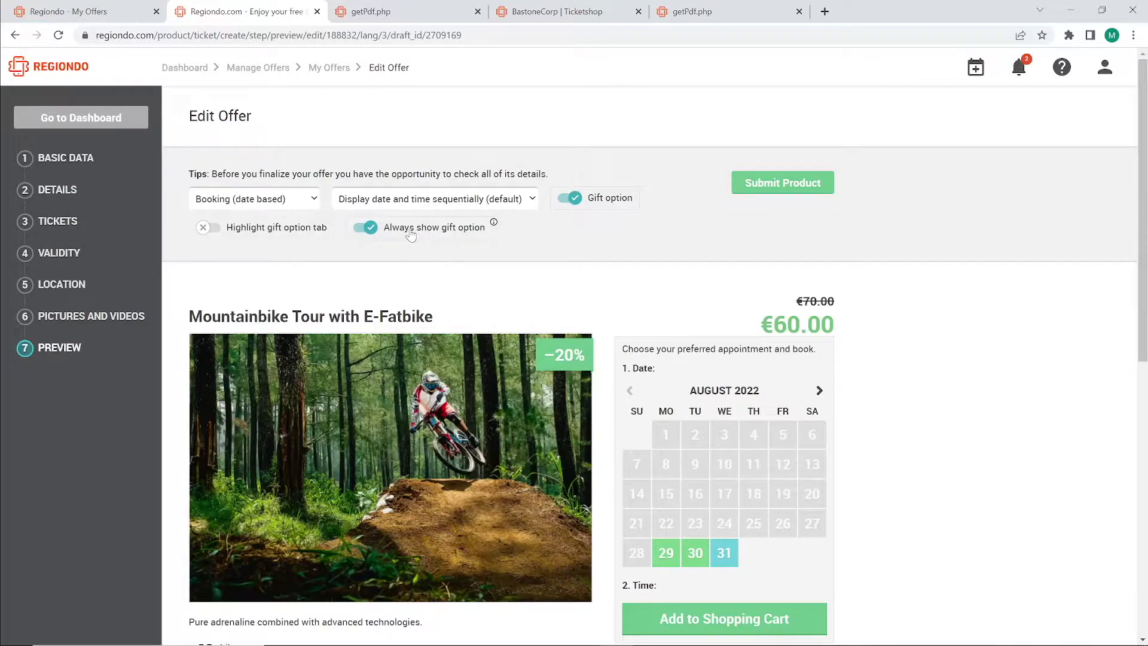
# Turn on highlighting of the gift option tab and submit the Mountainbike Tour with E-Fatbike product
pyautogui.click(284, 230)
pyautogui.click(776, 181)
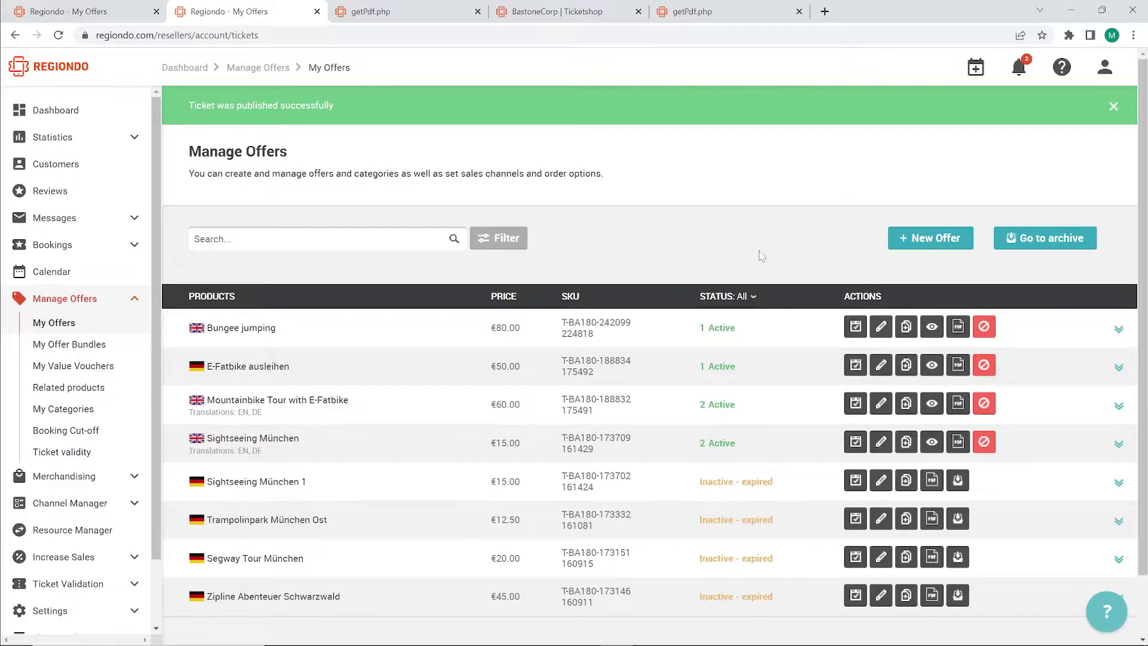
# View the English version of the Mountainbike Tour with E-Fatbike offer in the shop
pyautogui.click(937, 413)
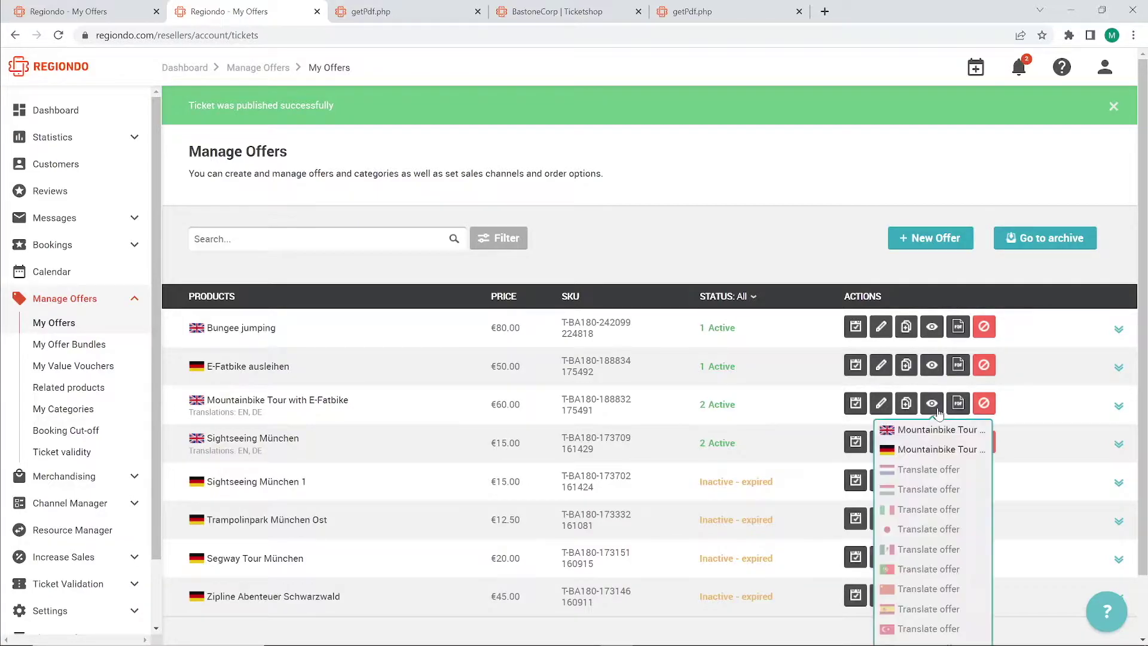
pyautogui.click(949, 433)
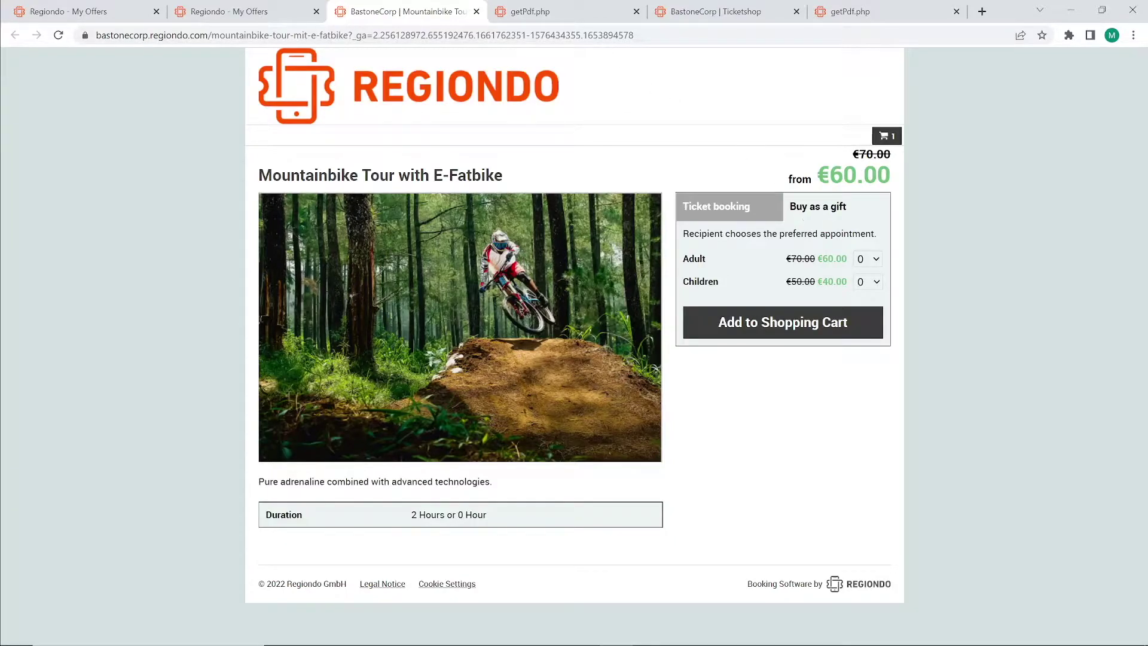
# Open the redemption page linked in the Mountainbike Tour gift PDF in a new tab and submit the PDF's voucher code there
pyautogui.click(553, 15)
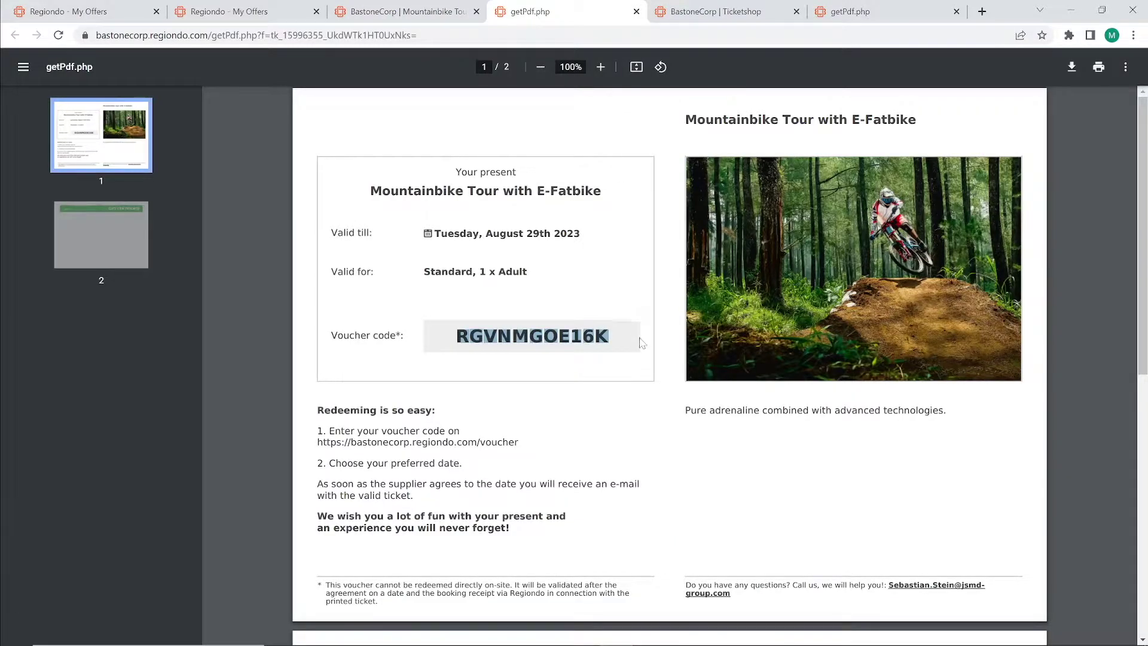
pyautogui.click(656, 383)
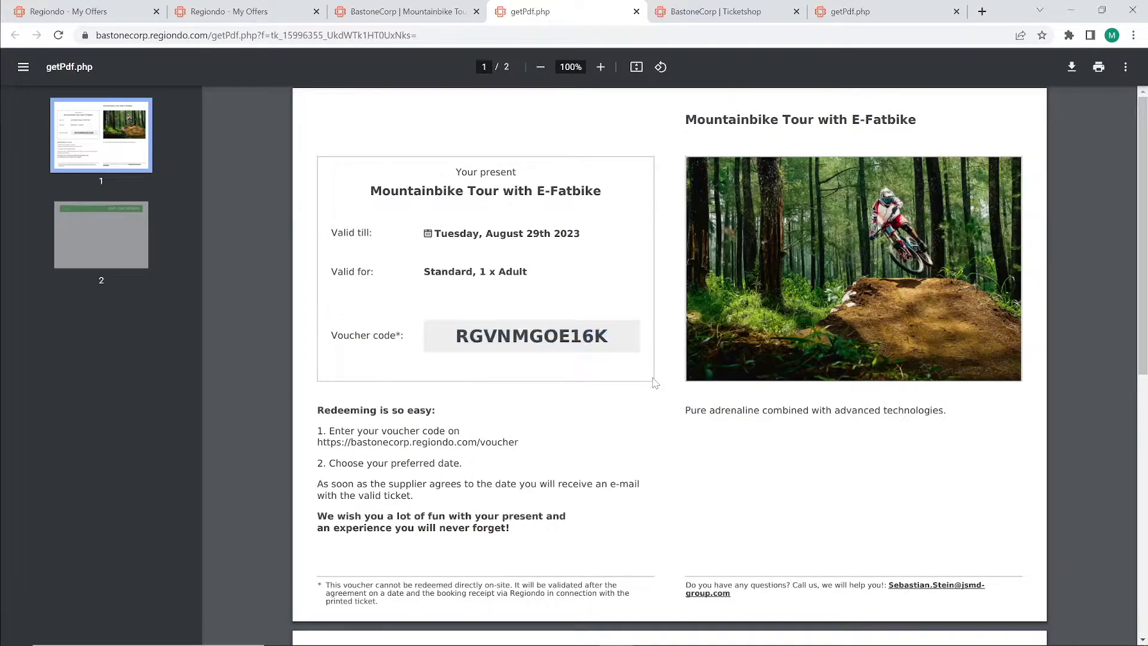
pyautogui.rightClick(510, 447)
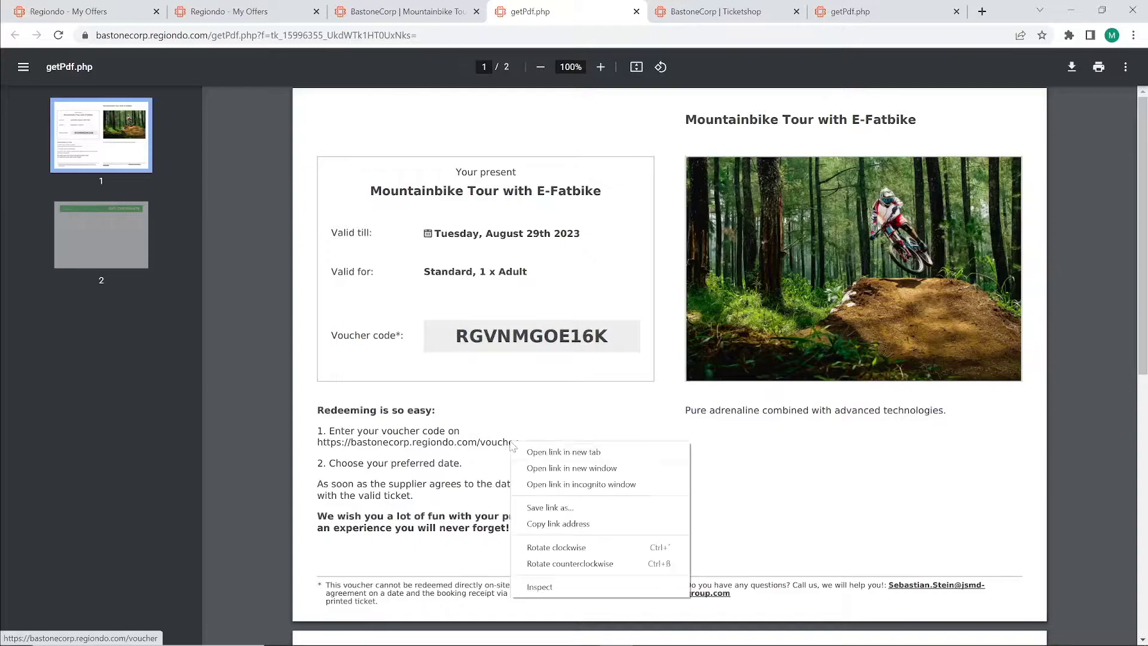
pyautogui.click(538, 453)
pyautogui.moveTo(610, 336); pyautogui.dragTo(456, 336)
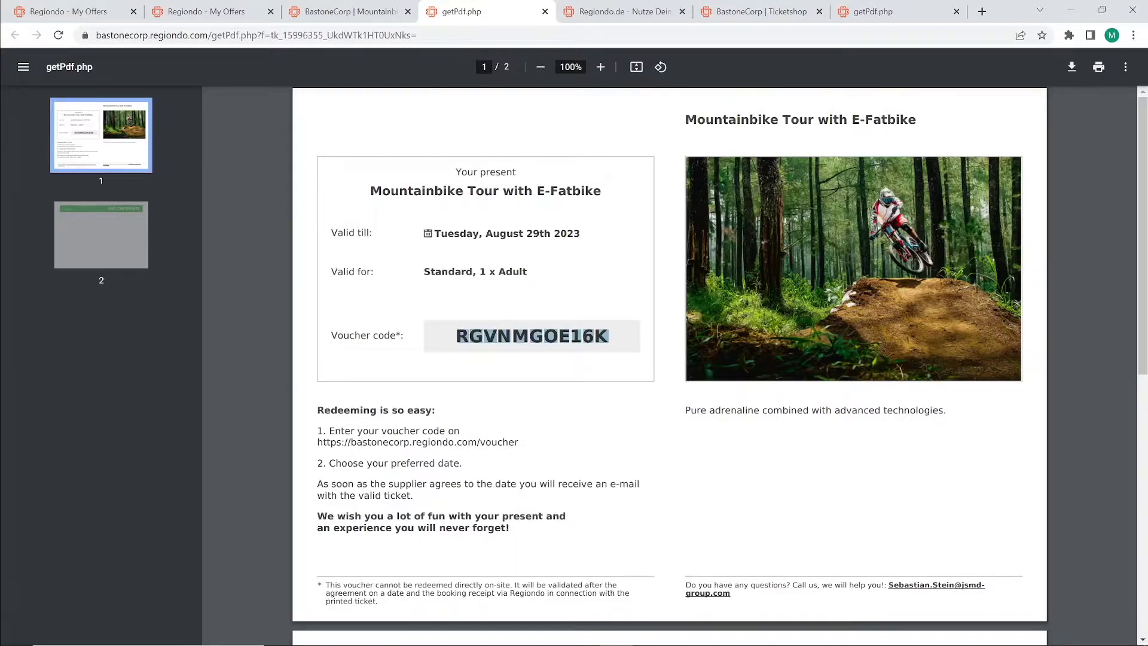
pyautogui.hotkey('ctrl', 'c')
pyautogui.click(616, 12)
pyautogui.click(592, 327)
pyautogui.hotkey('ctrl', 'v')
pyautogui.click(588, 375)
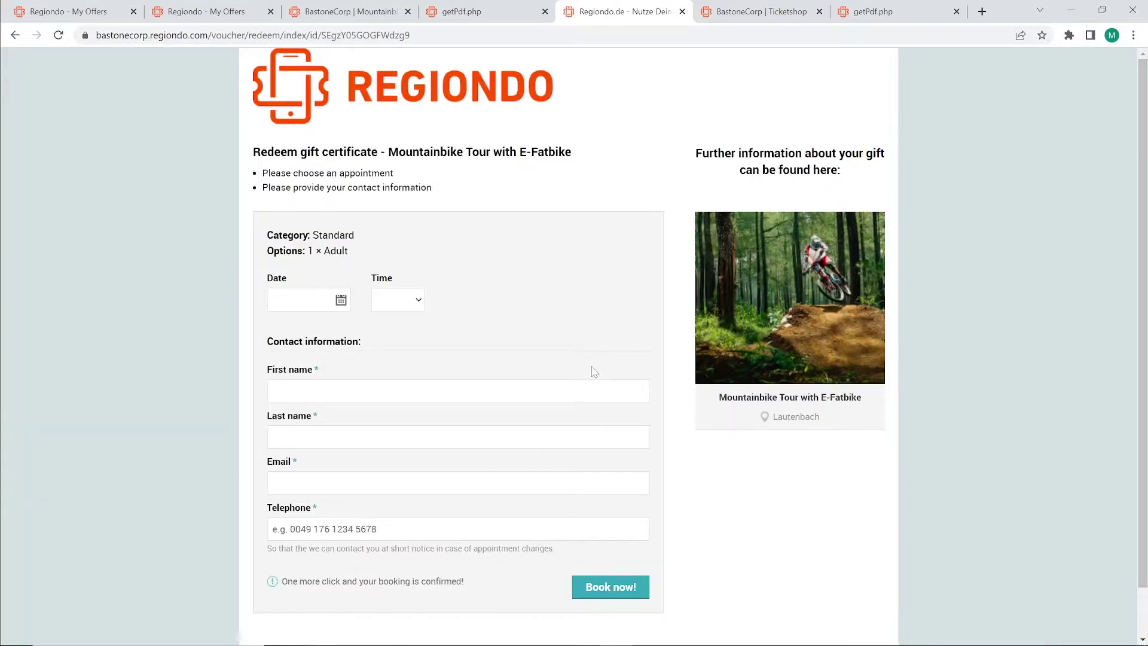
# Set the gift certificate appointment to 08/31/2022 at 11:00, dismiss the login suggestion and review the contact information fields
pyautogui.click(273, 300)
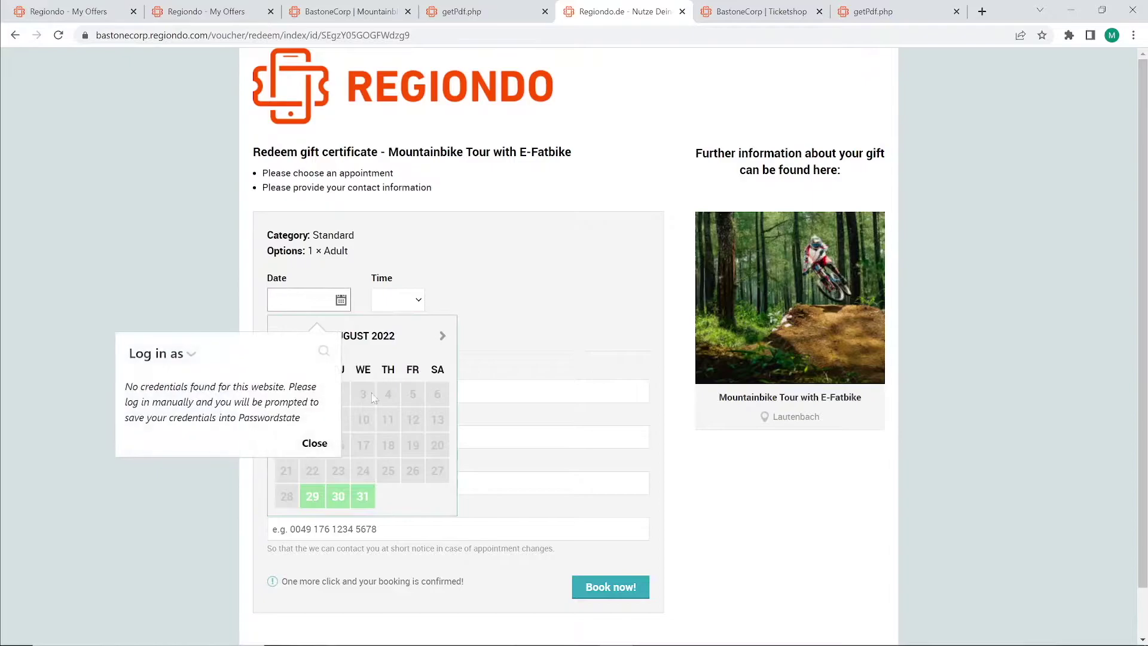
pyautogui.click(340, 497)
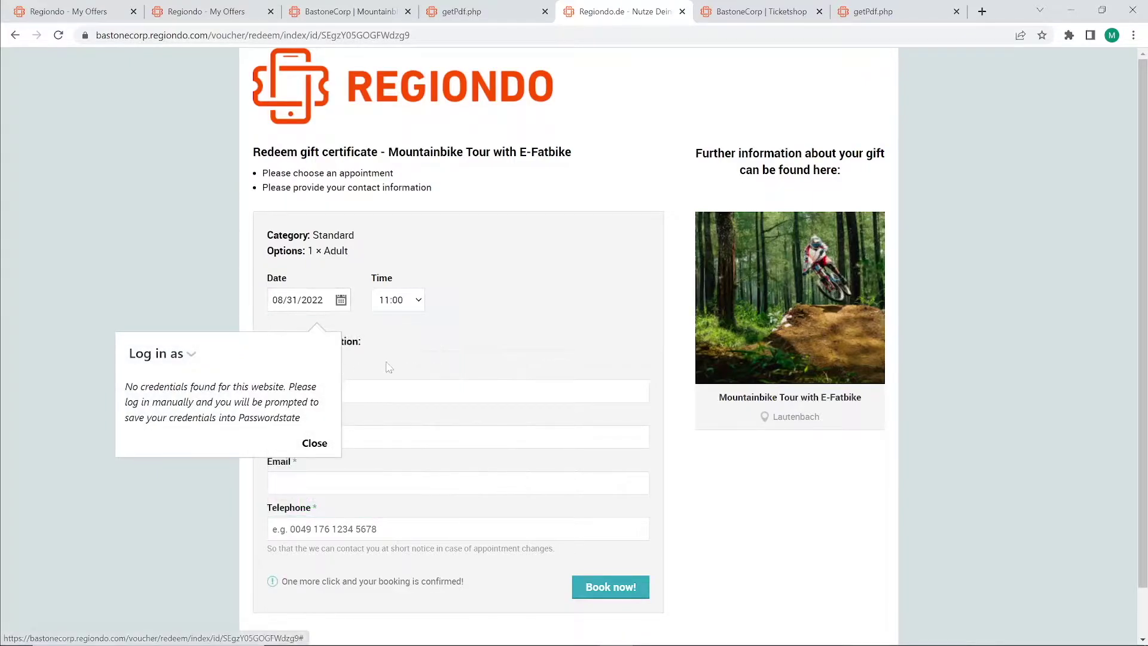
pyautogui.click(309, 445)
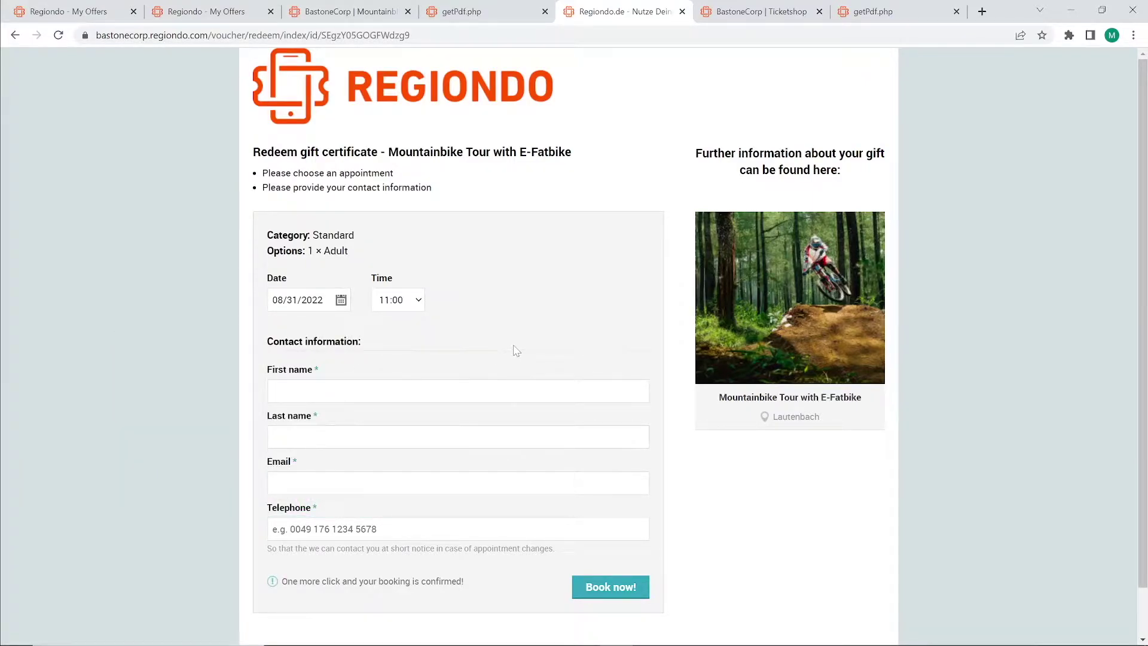
pyautogui.scroll(-1, 516, 351)
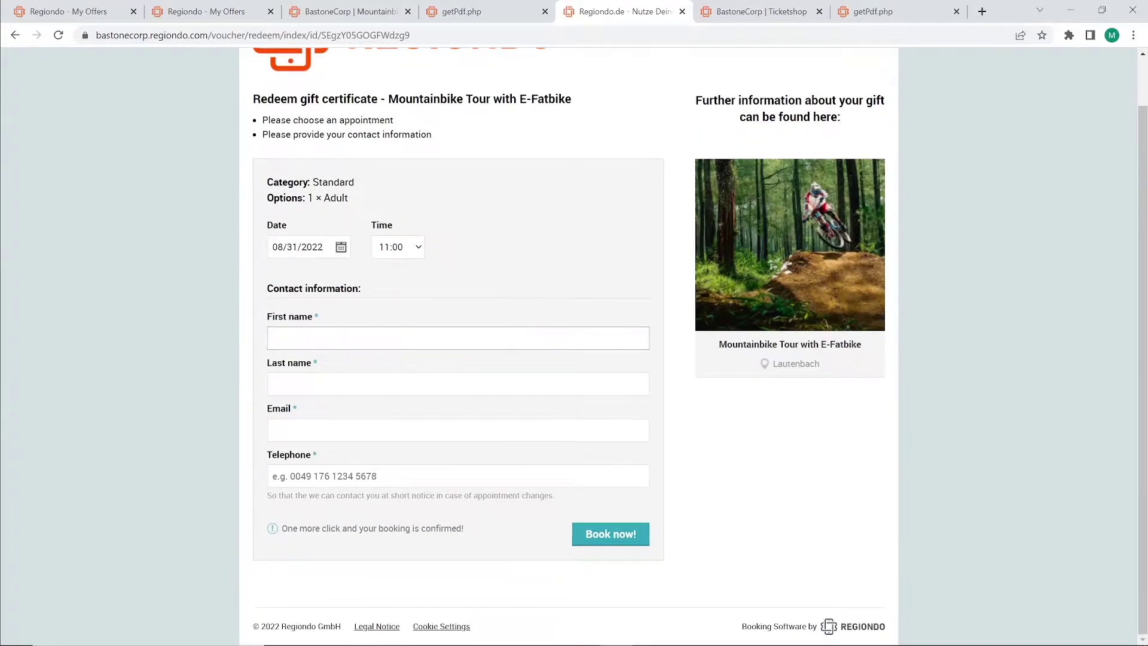
pyautogui.scroll(1, 522, 329)
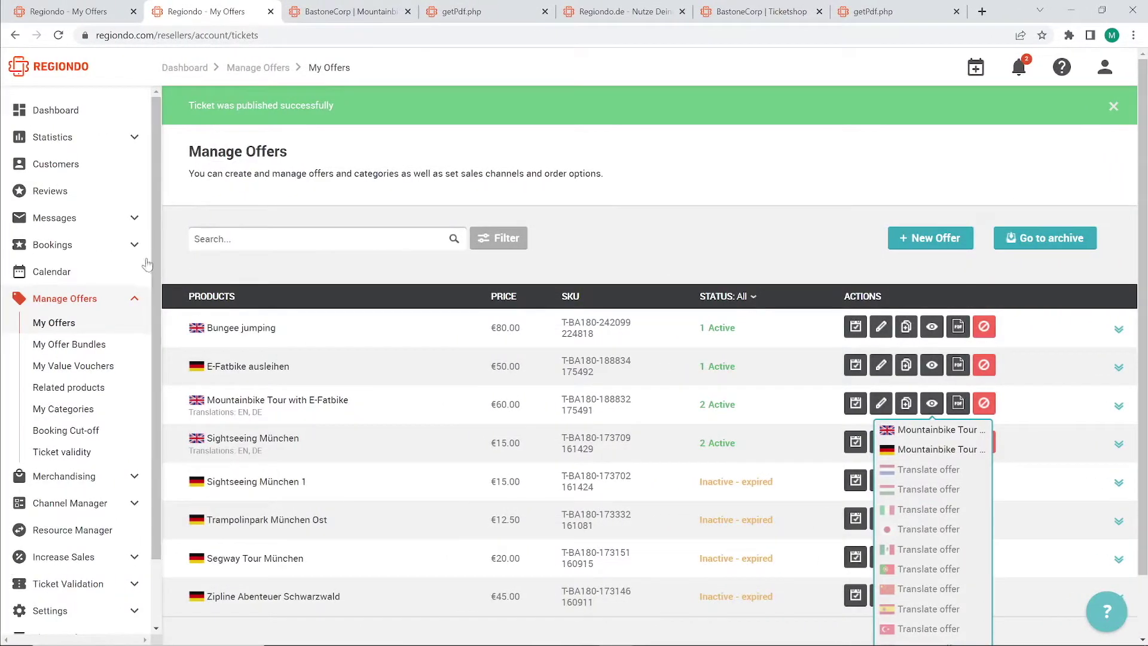
# Open Redeem Gift Certificate in the reseller account's bookings area and submit the gift certificate code for the Mountainbike Tour
pyautogui.click(136, 244)
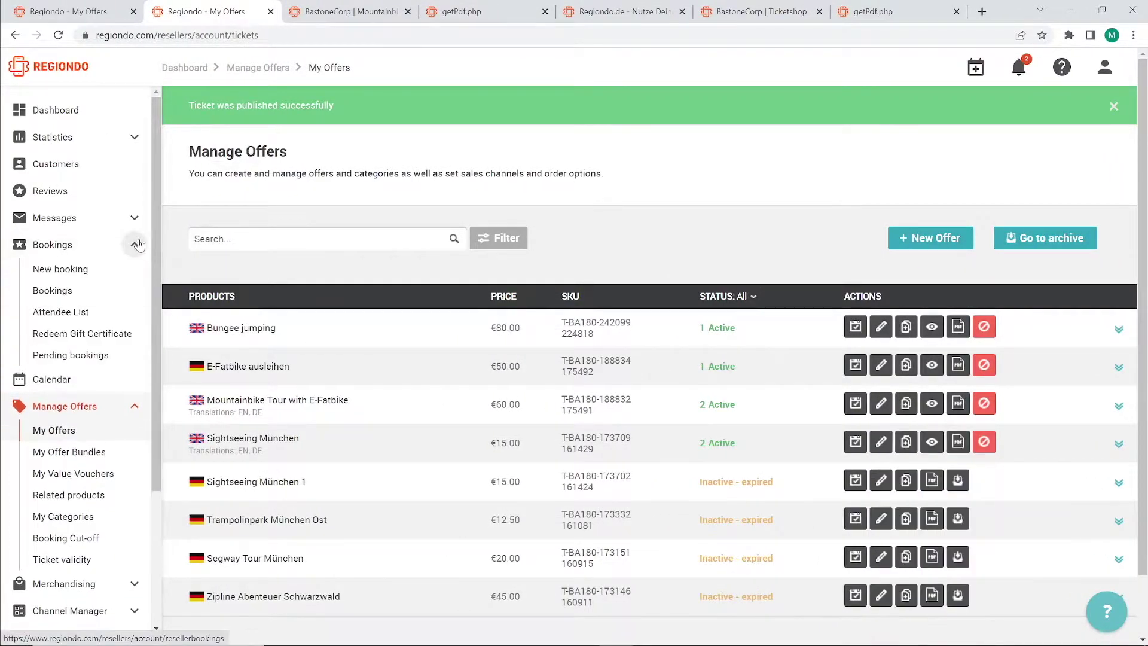
pyautogui.click(72, 335)
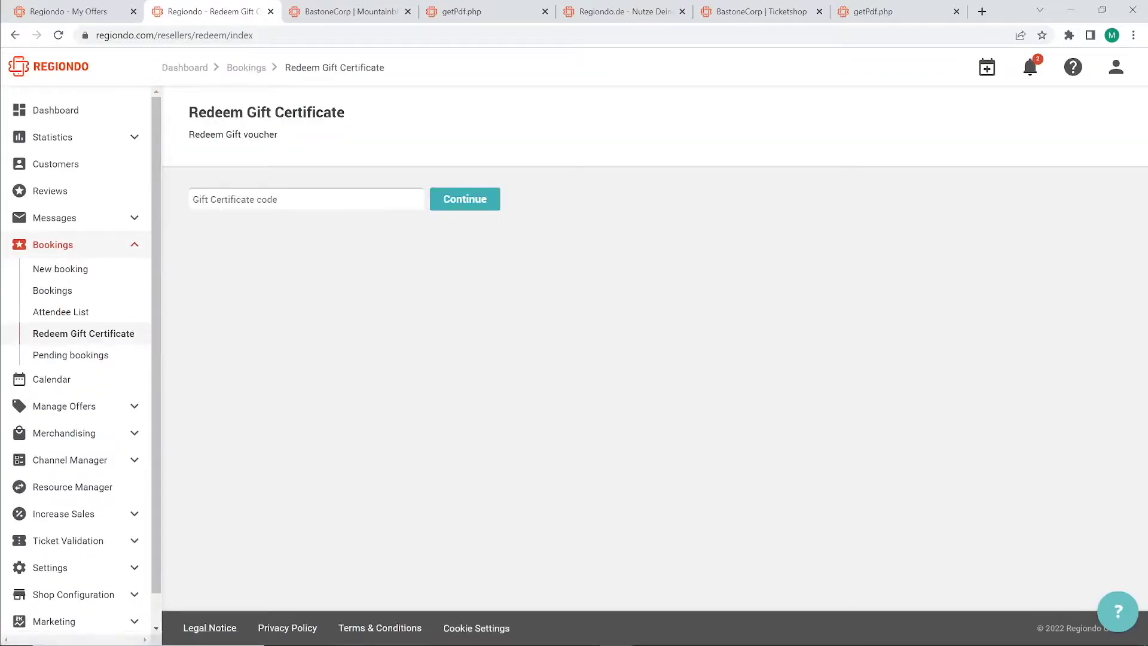
pyautogui.click(193, 199)
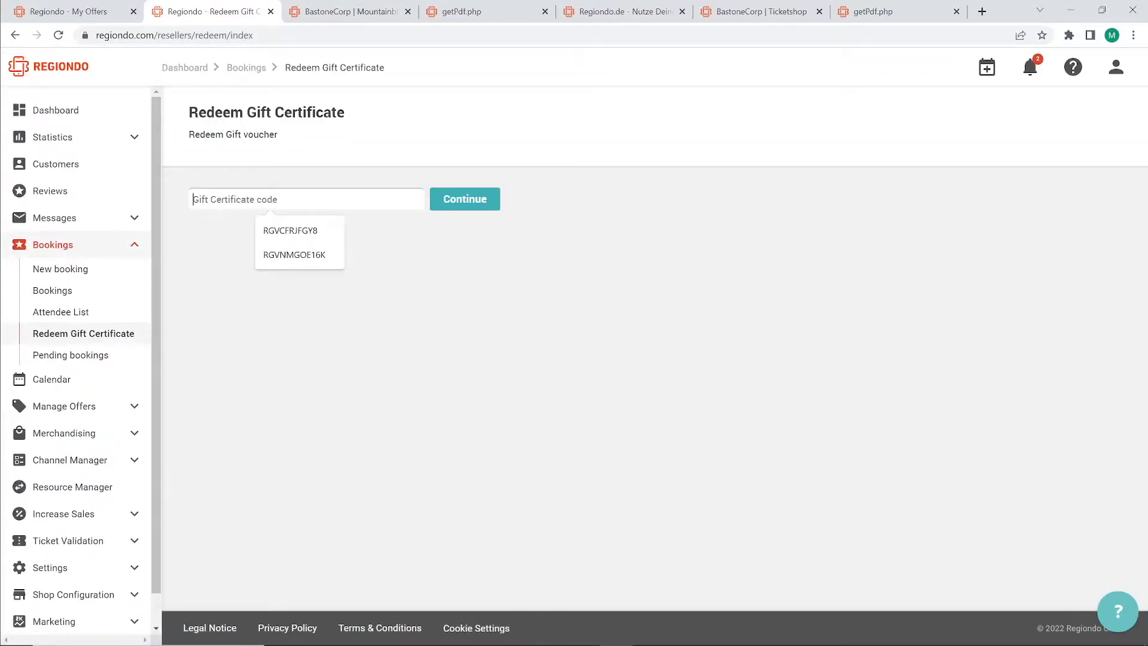
pyautogui.click(295, 255)
pyautogui.click(465, 199)
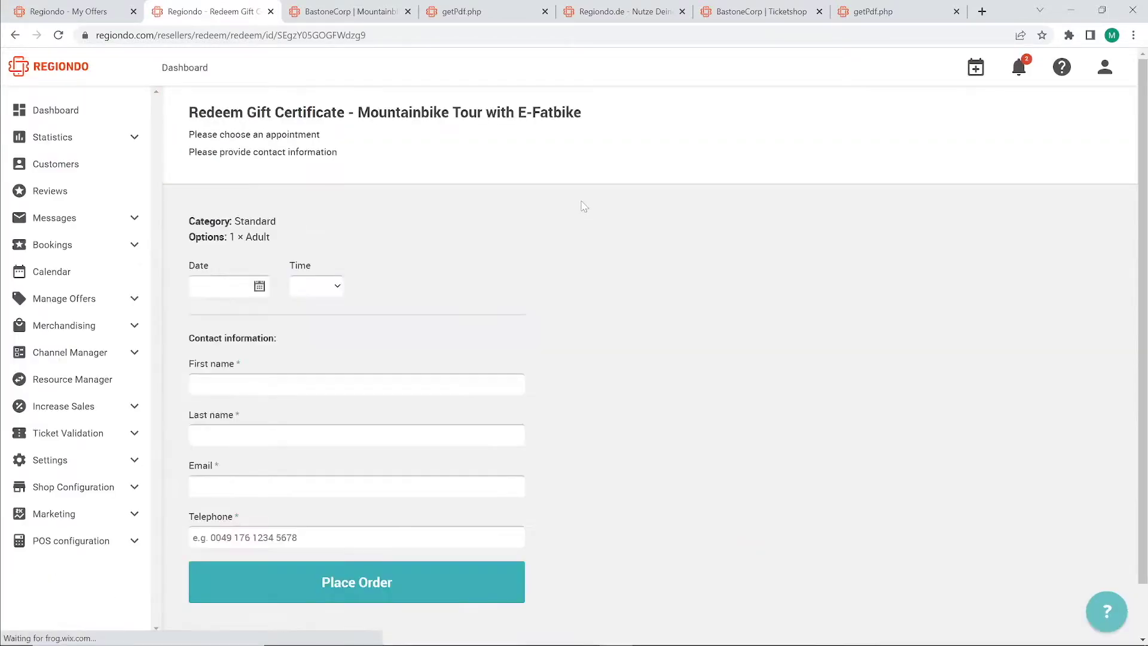
pyautogui.scroll(-2, 584, 206)
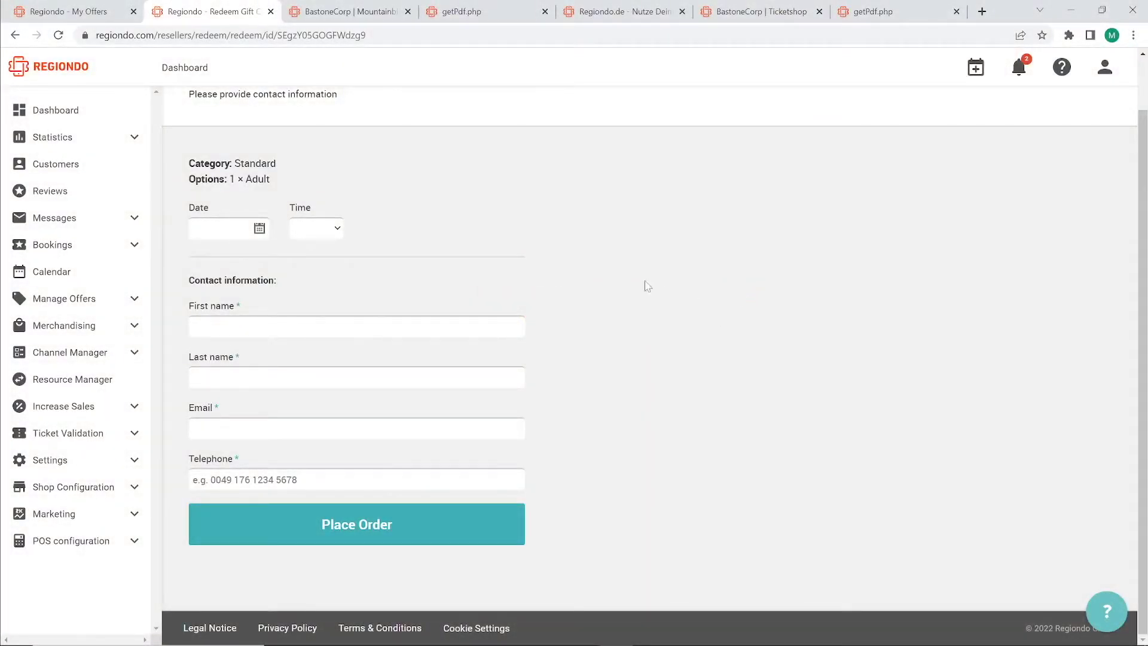
# Go to the value vouchers and open the English version of the Adrenaline voucher for editing
pyautogui.click(134, 299)
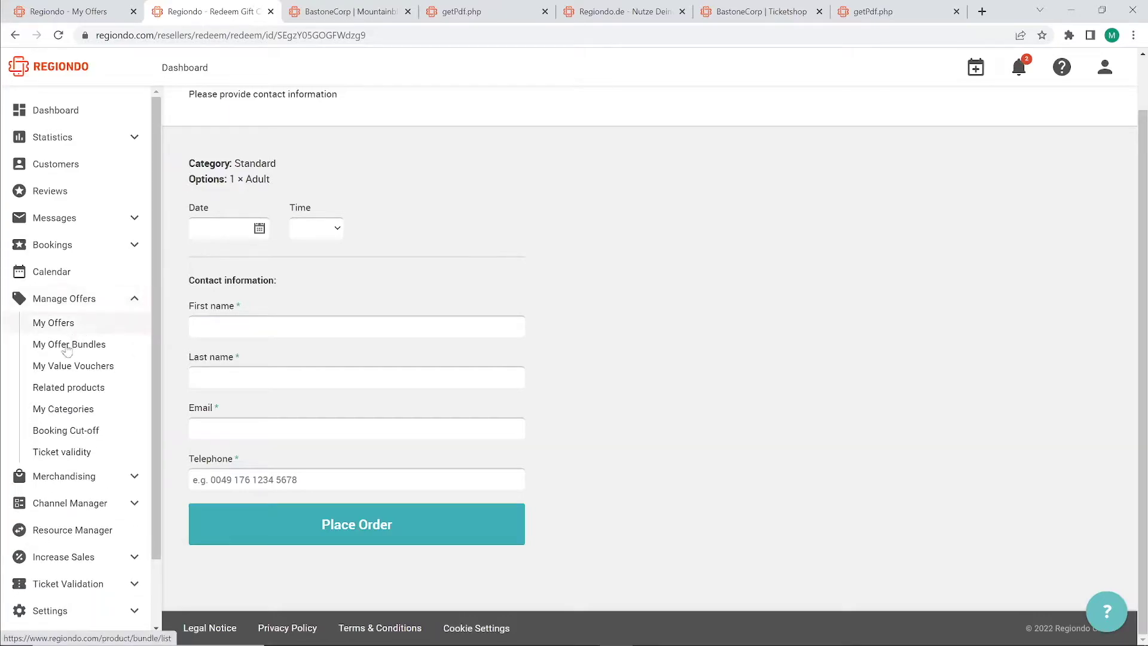
pyautogui.click(58, 366)
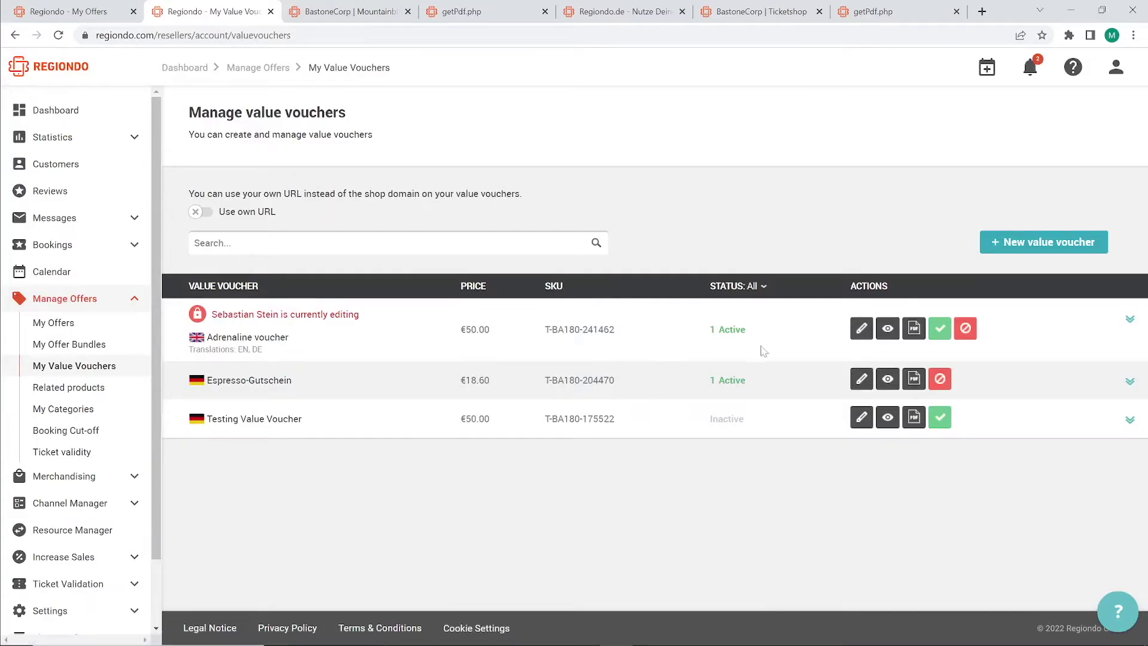
pyautogui.click(862, 331)
pyautogui.click(867, 355)
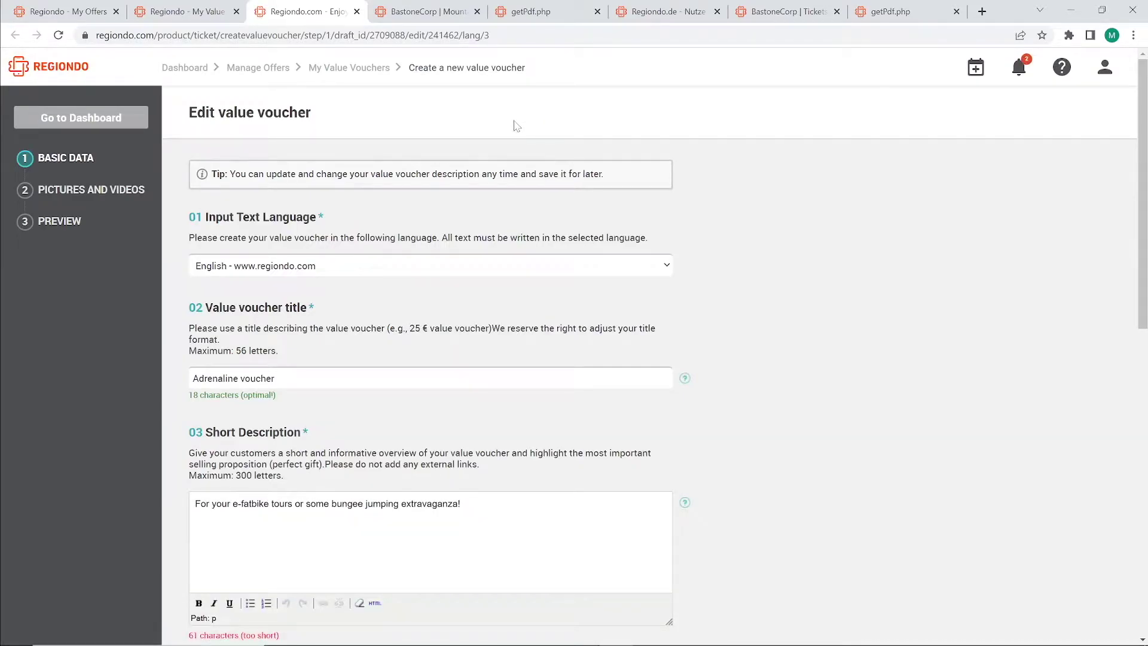
# Try product validity for All Offers, return to Specific Offers, and deselect and reselect Bungee jumping
pyautogui.scroll(-8, 720, 278)
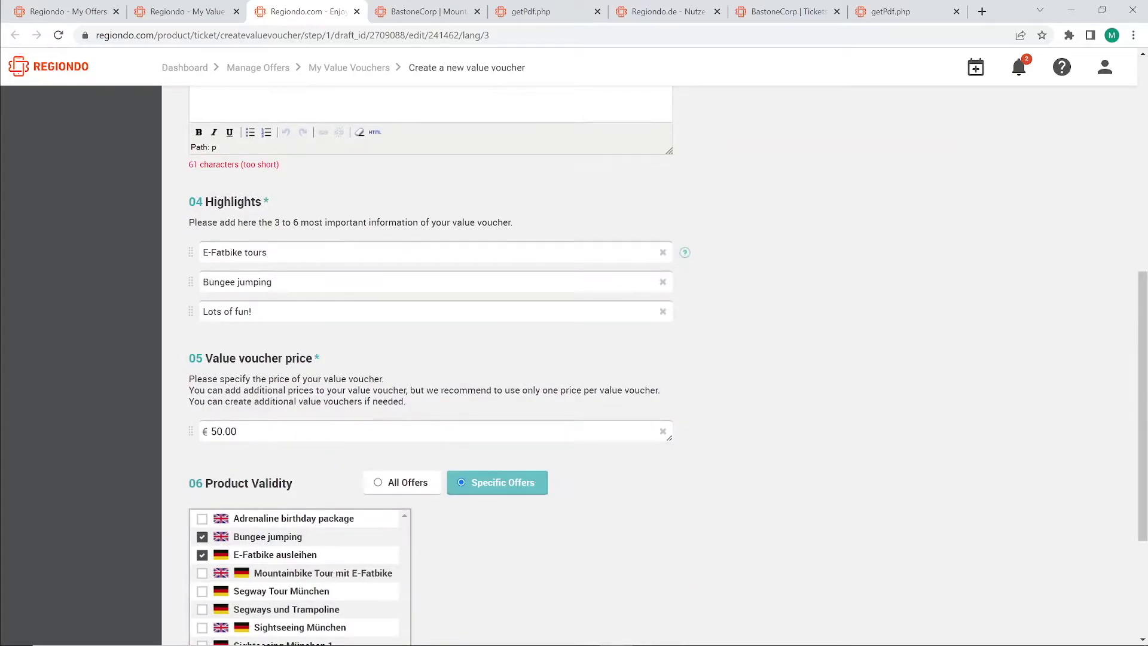
pyautogui.scroll(-1, 308, 456)
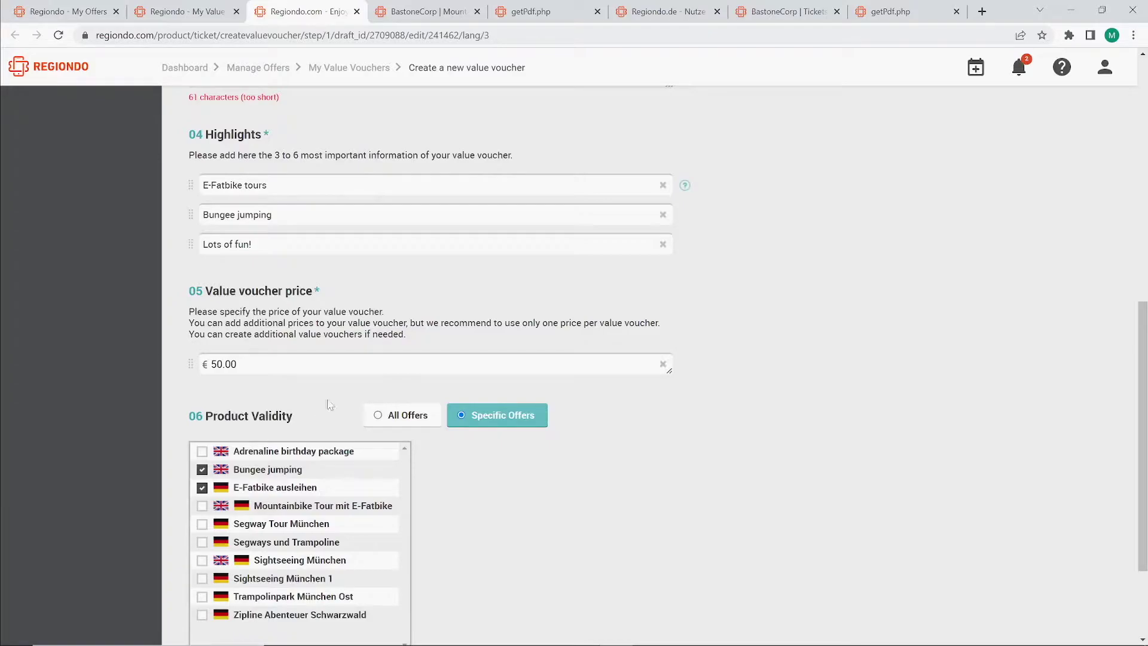
pyautogui.scroll(-2, 327, 407)
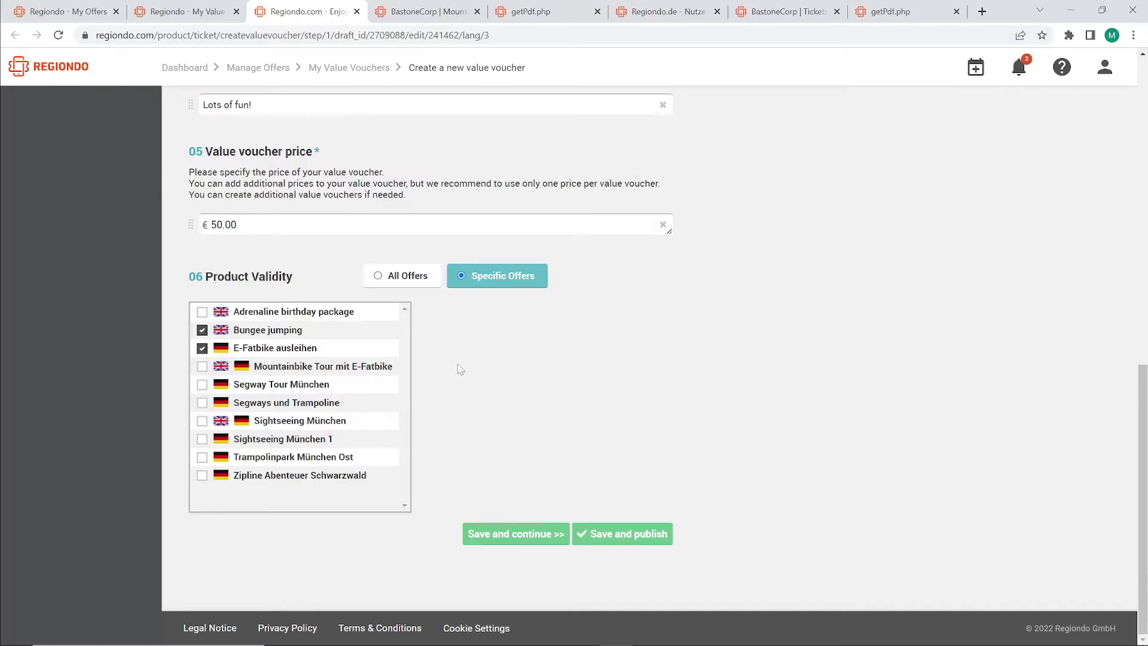
pyautogui.click(407, 277)
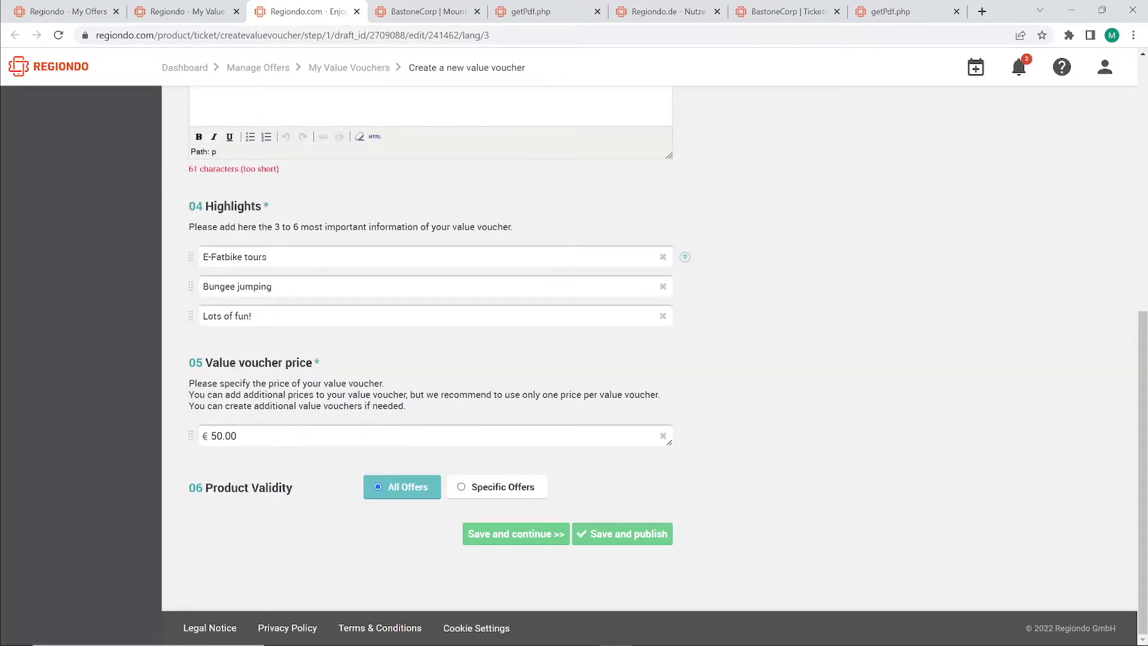
pyautogui.click(480, 489)
pyautogui.scroll(-3, 487, 505)
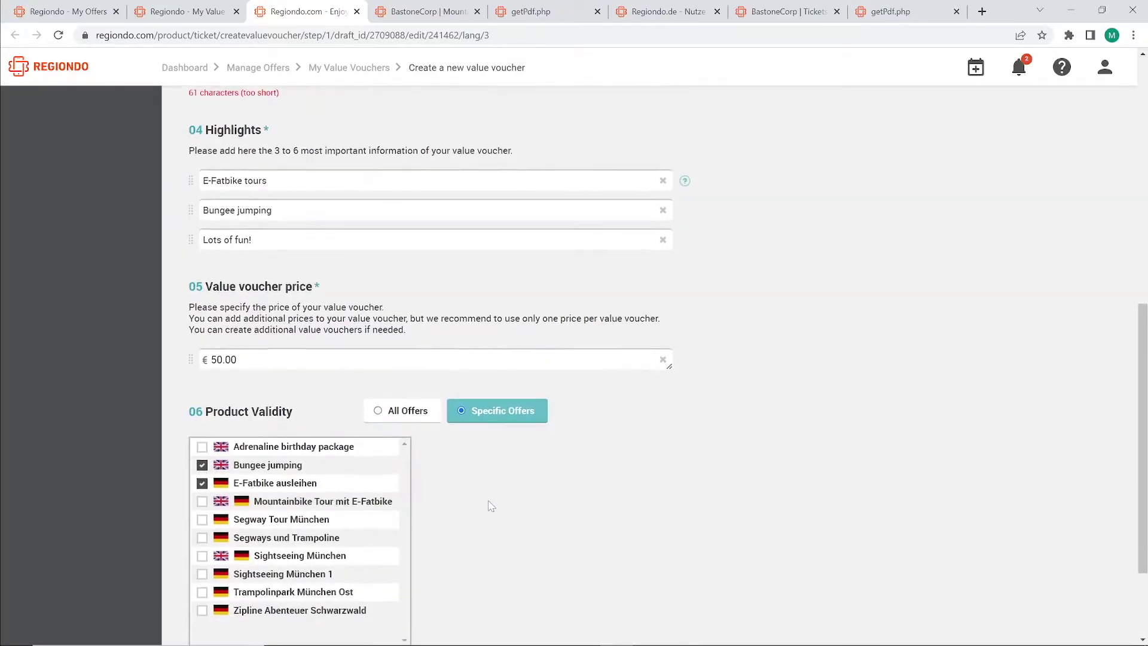
pyautogui.click(282, 340)
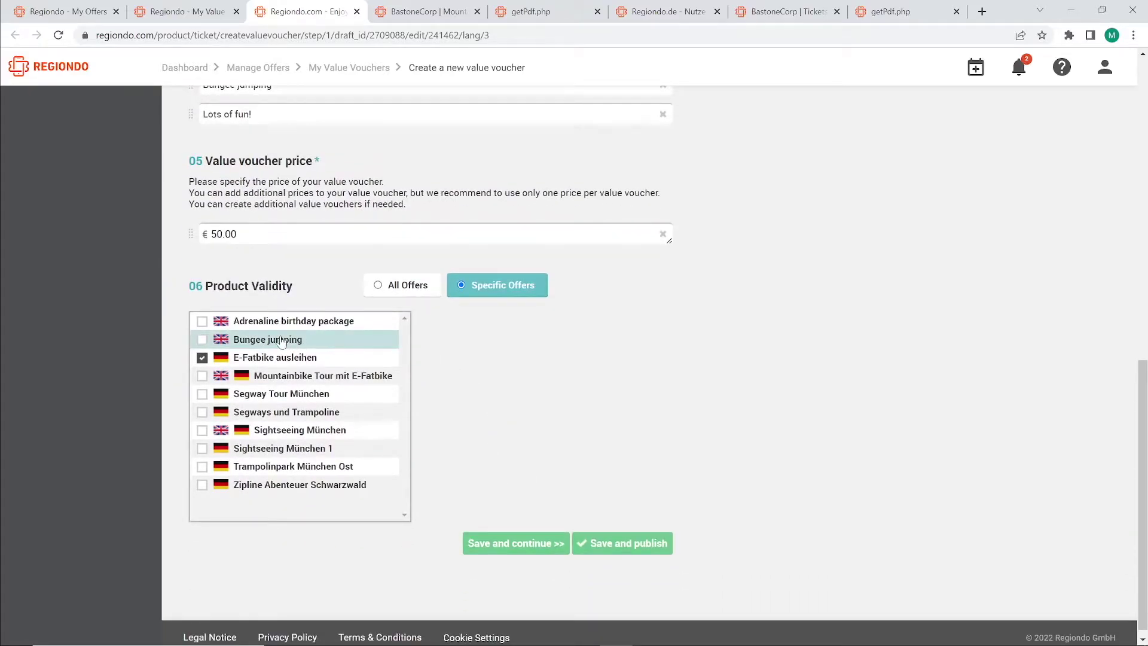
pyautogui.click(282, 340)
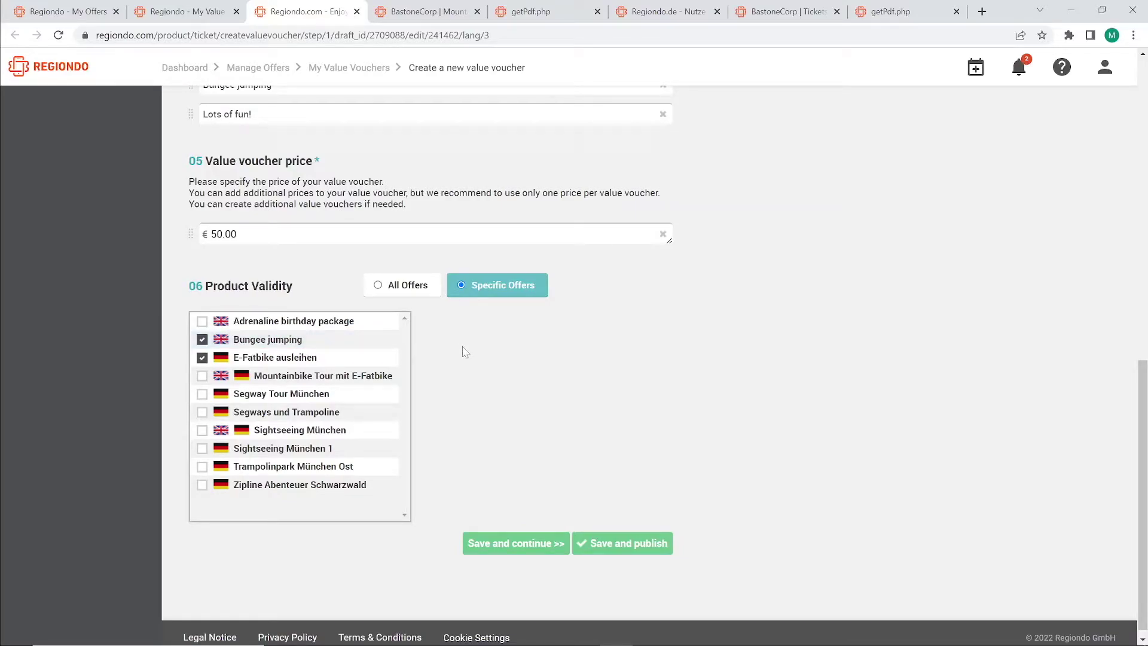
# Save and publish the value voucher, and open the Adrenaline voucher's details in the BastoneCorp ticket shop
pyautogui.click(628, 538)
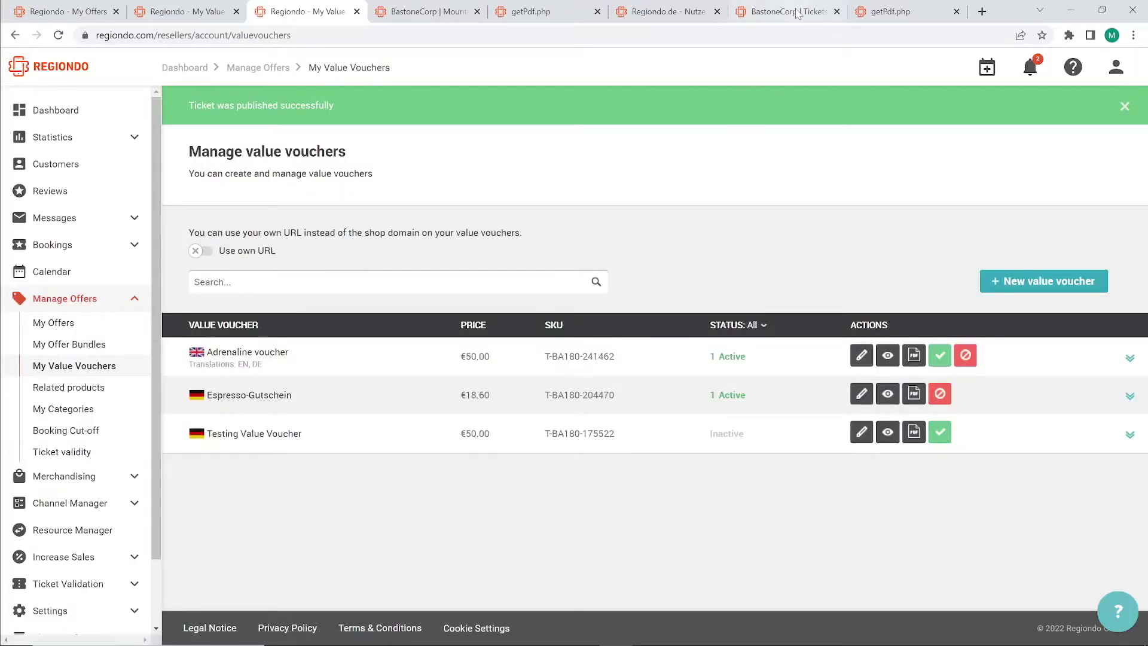
pyautogui.click(797, 14)
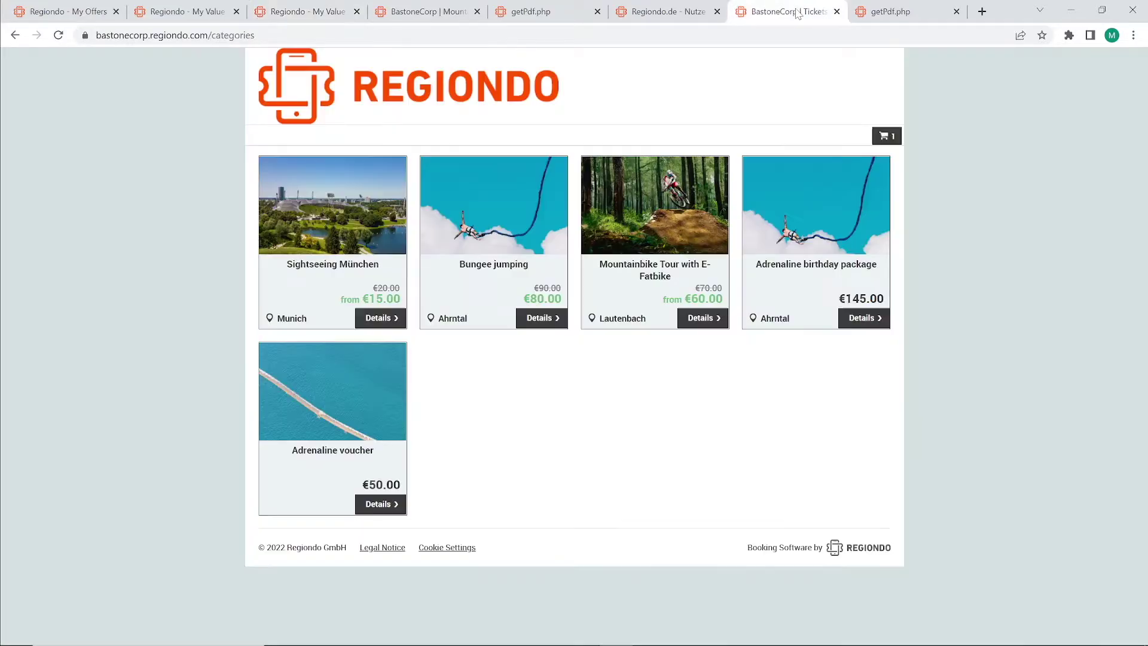
pyautogui.click(374, 505)
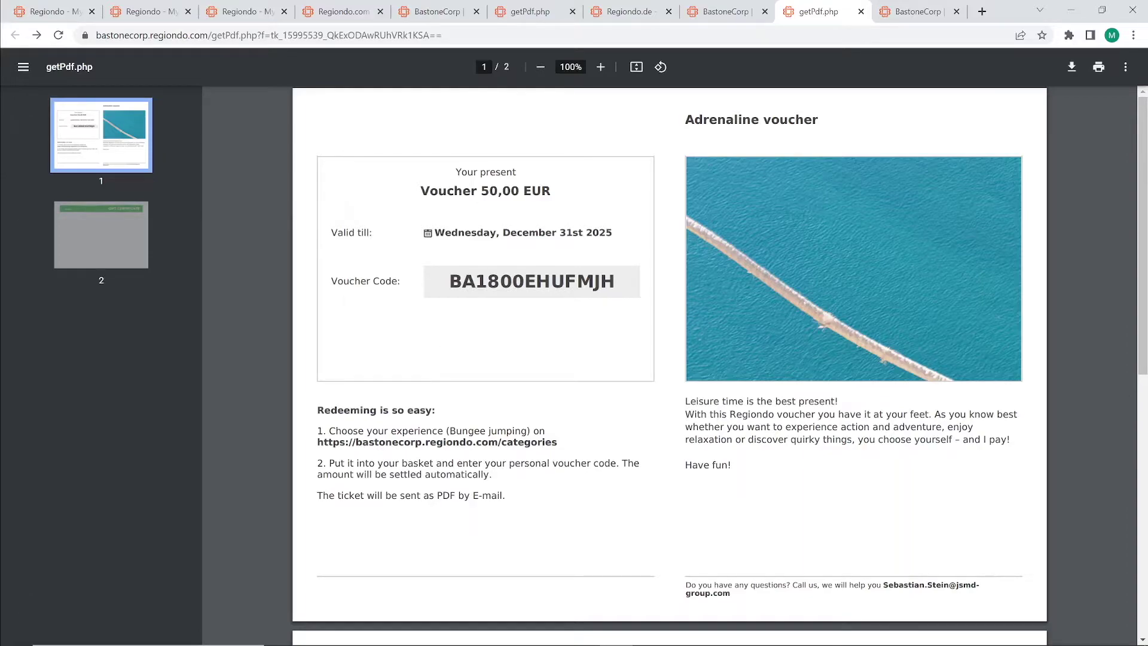
# Copy the voucher code from the Adrenaline voucher PDF and redeem it as a coupon code in the bungee jumping shopping cart
pyautogui.doubleClick(562, 282)
pyautogui.rightClick(517, 278)
pyautogui.click(538, 291)
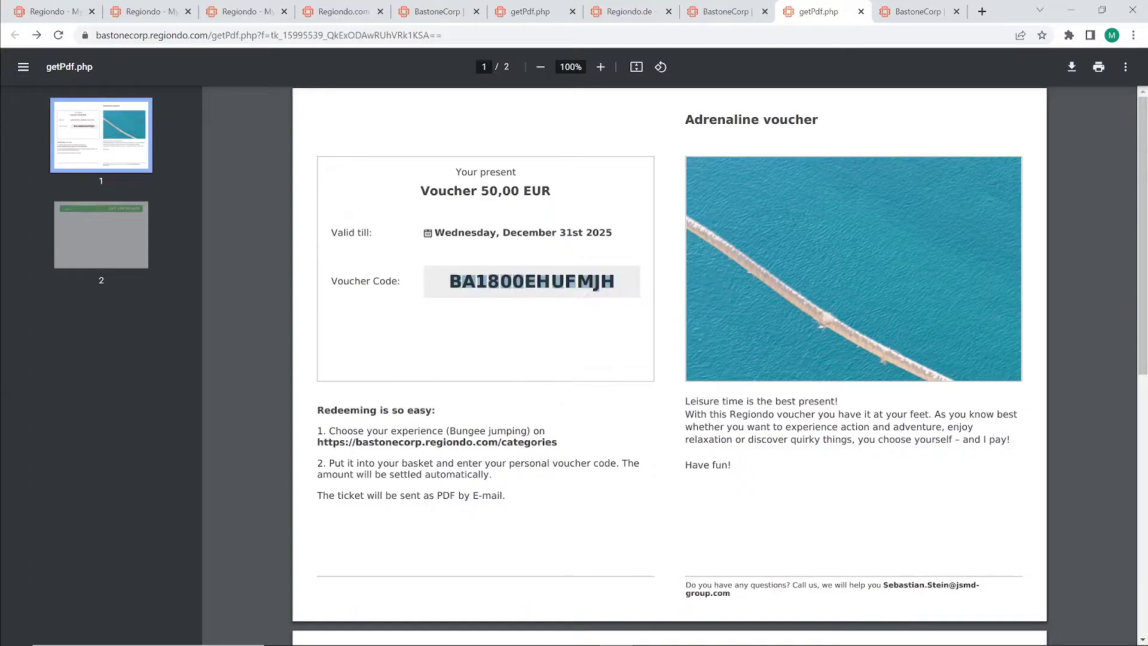
pyautogui.click(913, 15)
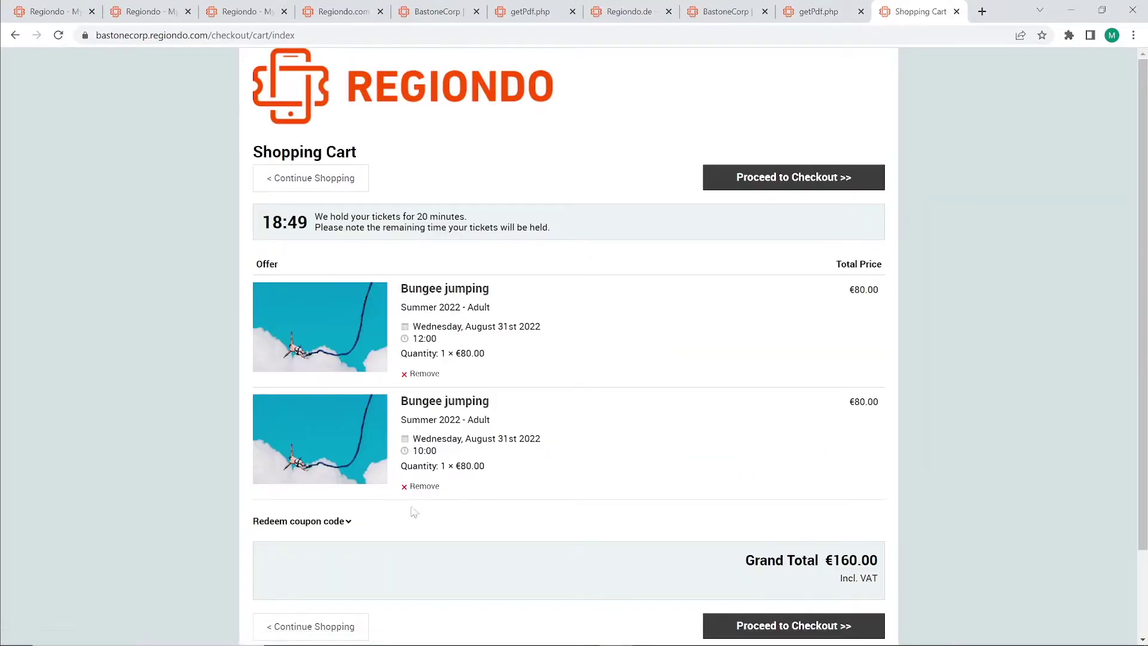
pyautogui.click(348, 521)
pyautogui.click(360, 543)
pyautogui.hotkey('ctrl', 'v')
pyautogui.click(452, 546)
pyautogui.scroll(-2, 651, 465)
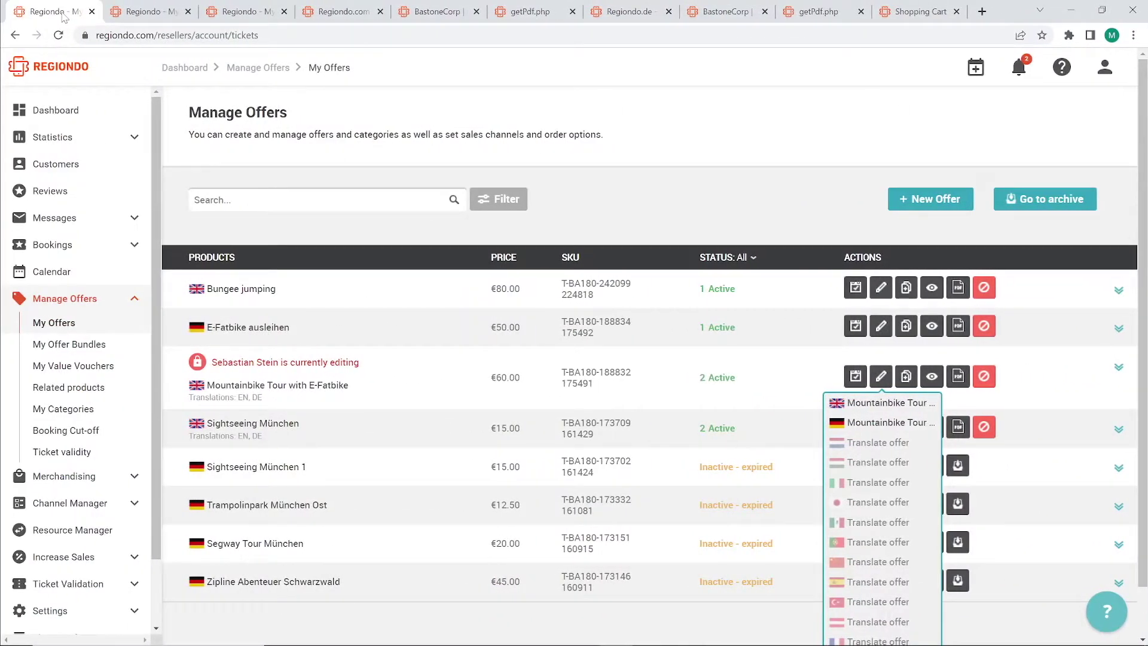
# Create a new ticket booking for Bungee jumping on 08/30/2022 at 08:00, applying the copied voucher code and adding one Adult to the cart
pyautogui.click(92, 246)
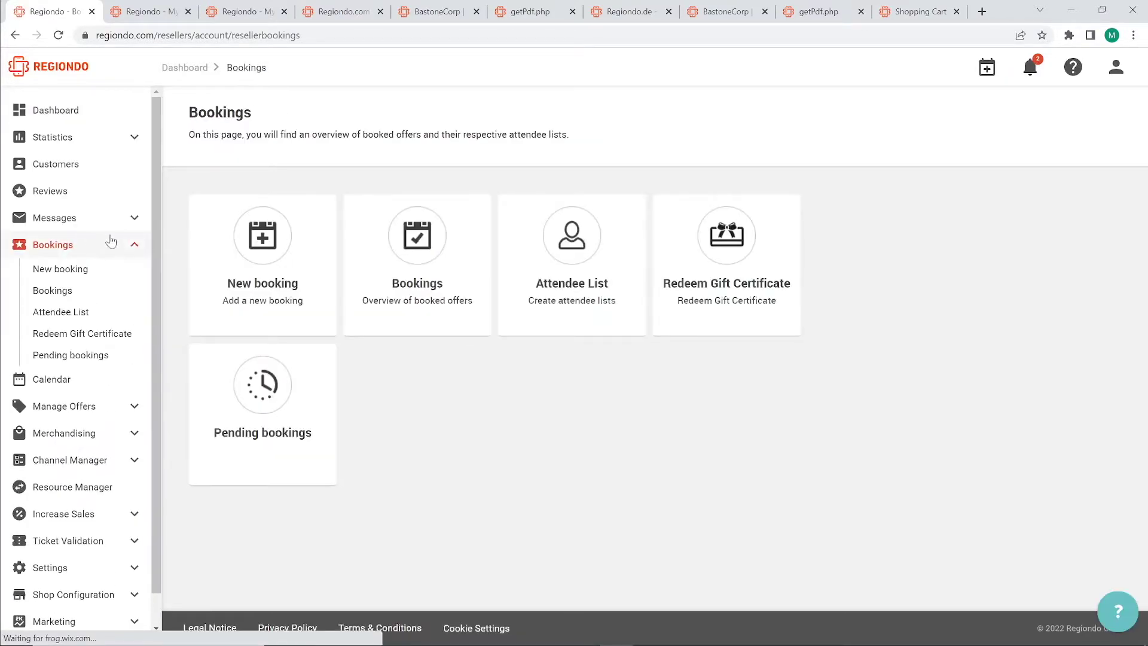
pyautogui.click(257, 268)
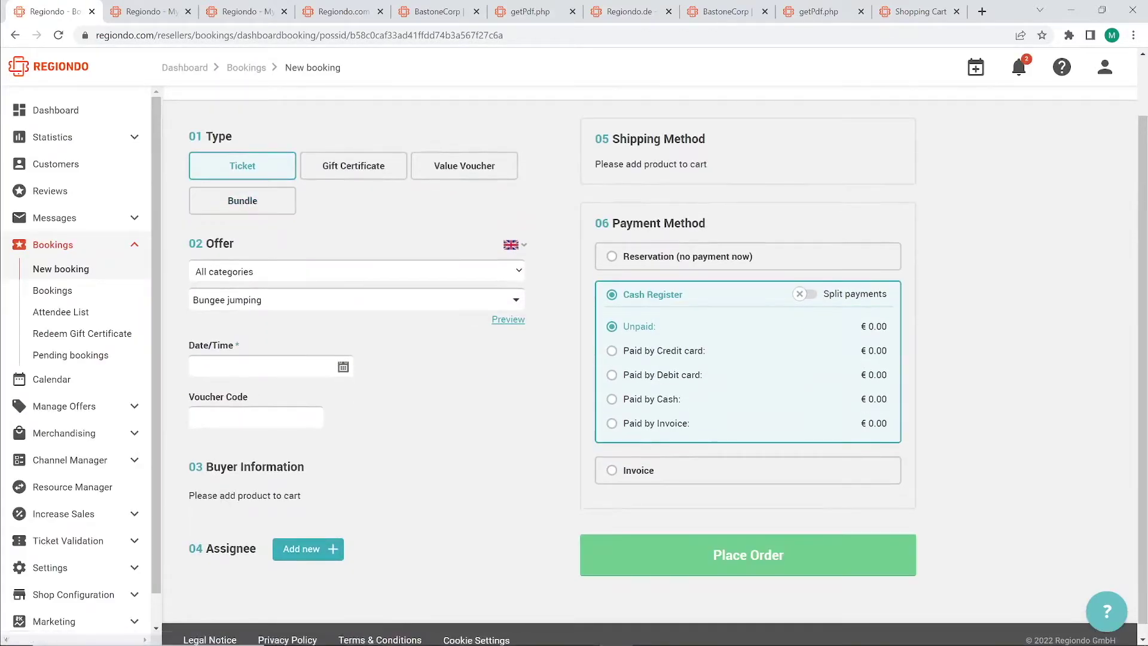
pyautogui.hotkey('ctrl', 'v')
pyautogui.click(403, 347)
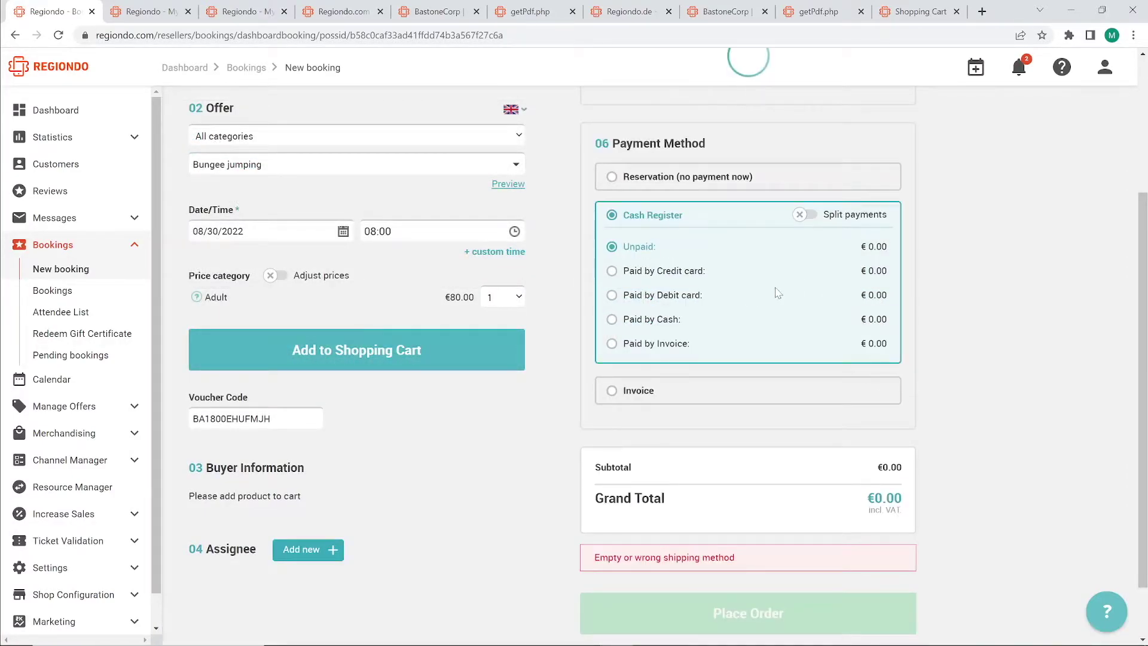
pyautogui.scroll(1, 771, 290)
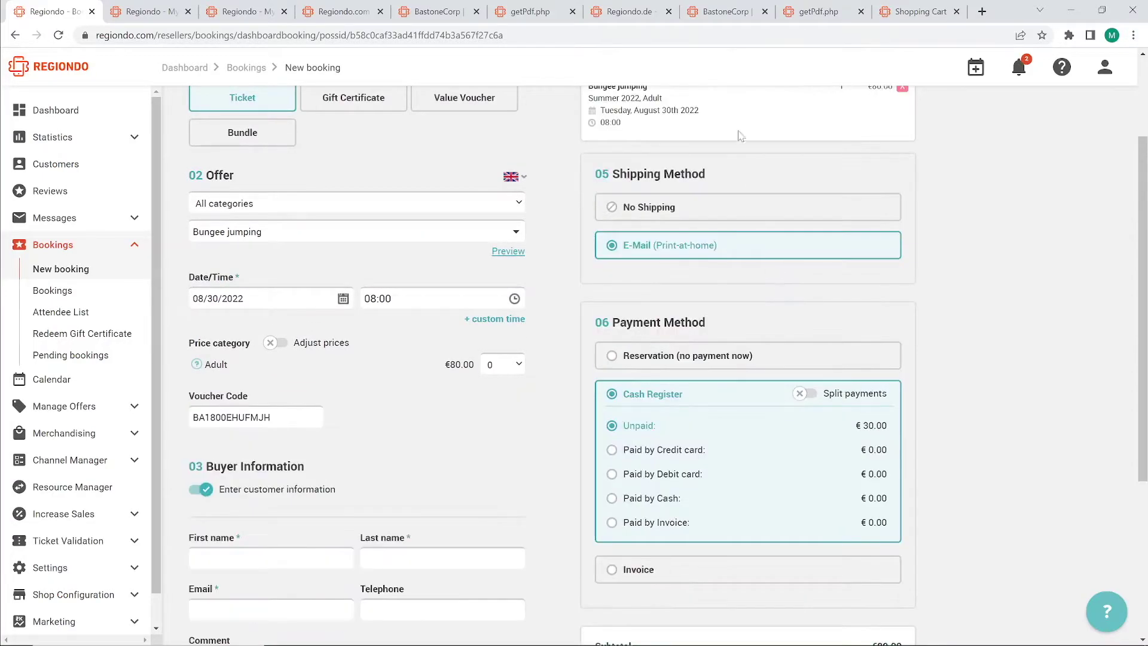
# Examine the subtotal, the coupon code deduction and the grand total of the booking
pyautogui.scroll(-3, 840, 482)
pyautogui.tripleClick(843, 487)
pyautogui.click(843, 487)
pyautogui.tripleClick(843, 487)
pyautogui.moveTo(843, 487); pyautogui.dragTo(843, 443)
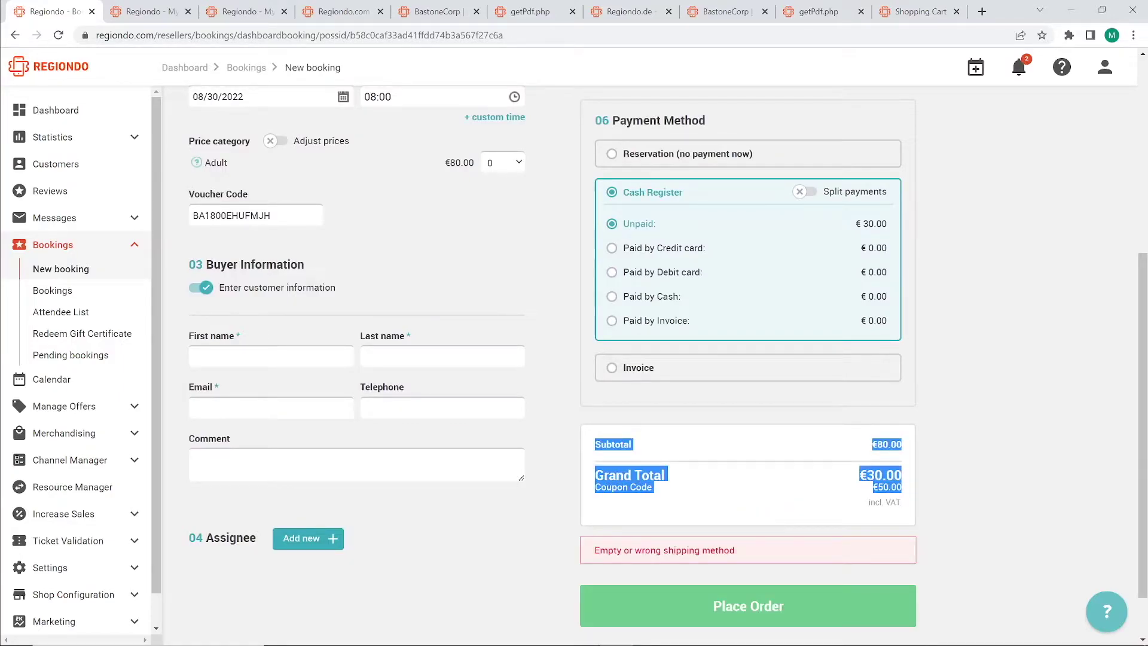
# Open the PDF editor in the shop configuration to view the ticket and voucher templates
pyautogui.scroll(-1, 72, 419)
pyautogui.click(72, 560)
pyautogui.scroll(-3, 66, 538)
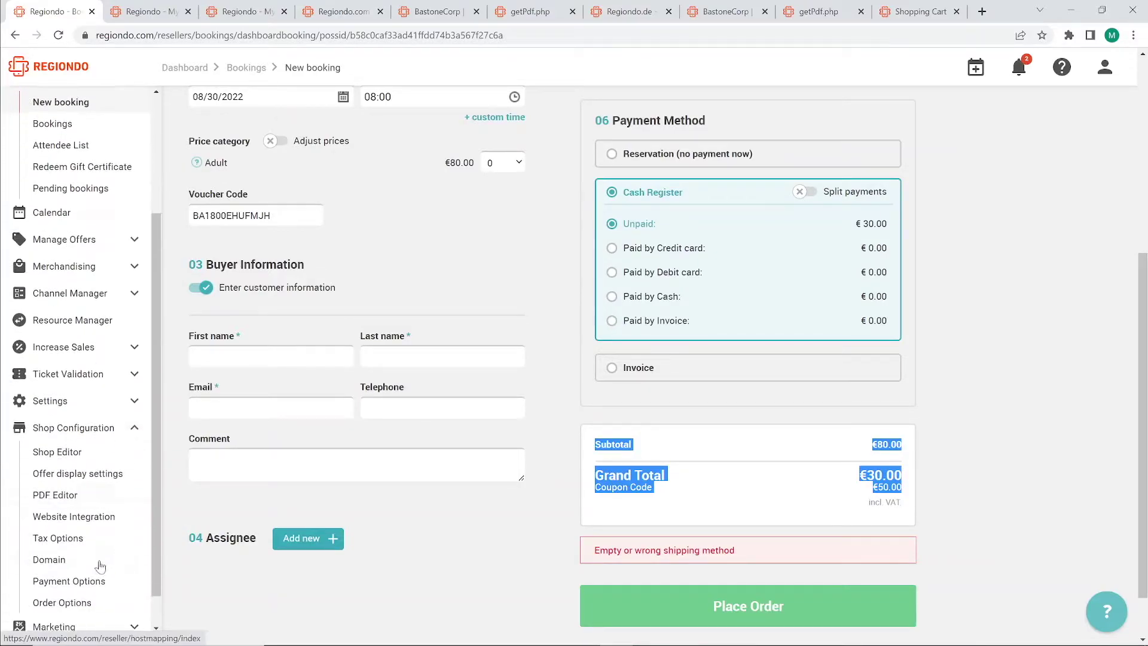
pyautogui.click(54, 503)
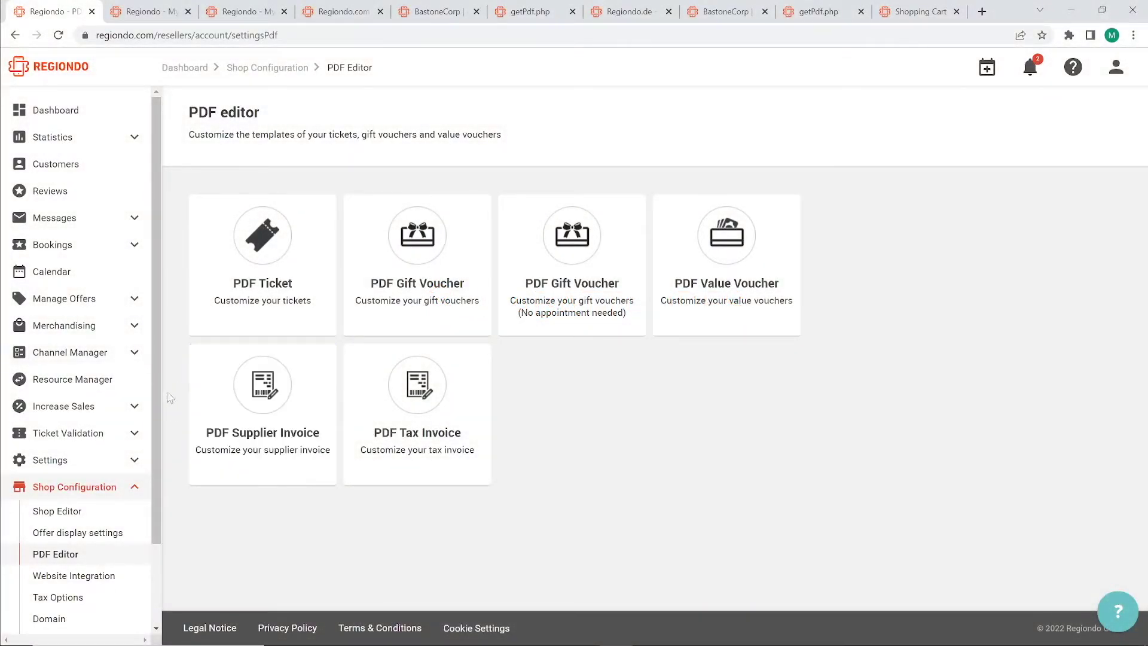
# Go to the coupon codes under Increase Sales and enter Christmas2022 as the code of a new coupon
pyautogui.click(127, 406)
pyautogui.click(61, 439)
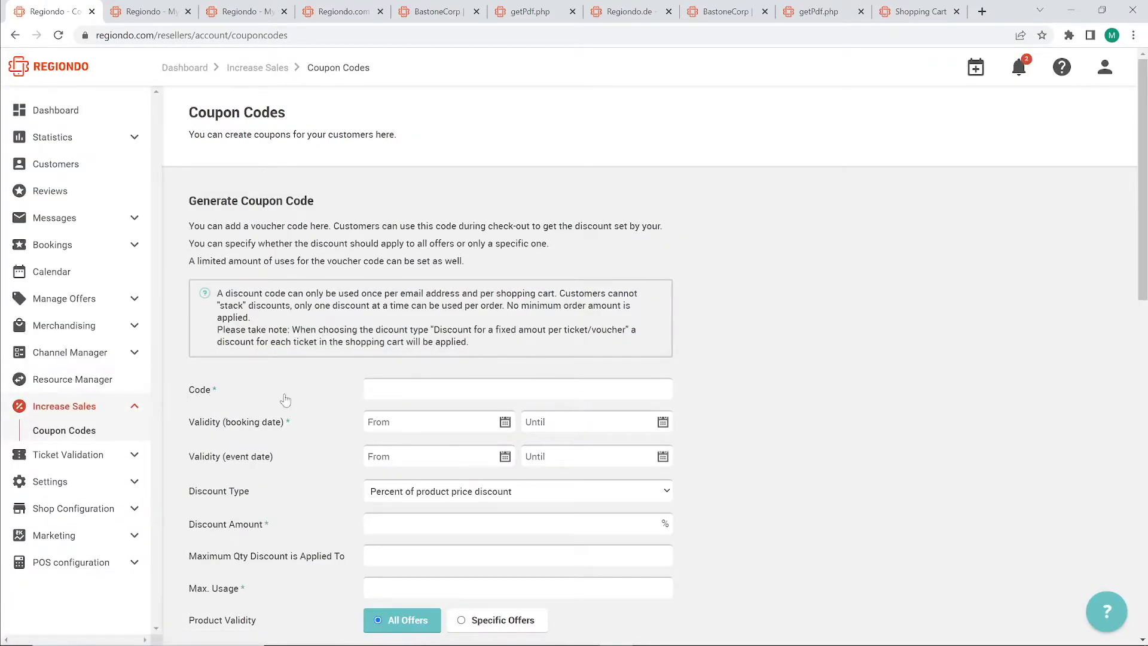
pyautogui.click(443, 389)
pyautogui.scroll(-1, 455, 254)
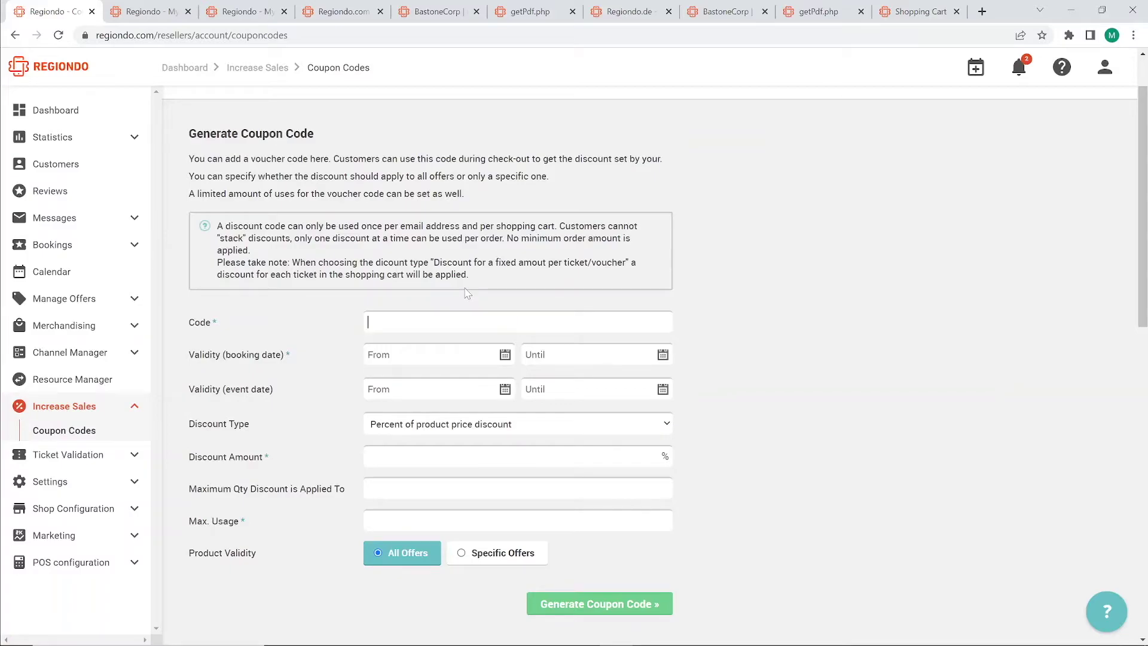
pyautogui.write('Christmas2022')
# Set the start of the coupon's booking date validity to 11/01/2022
pyautogui.click(505, 355)
pyautogui.click(525, 378)
pyautogui.click(525, 378)
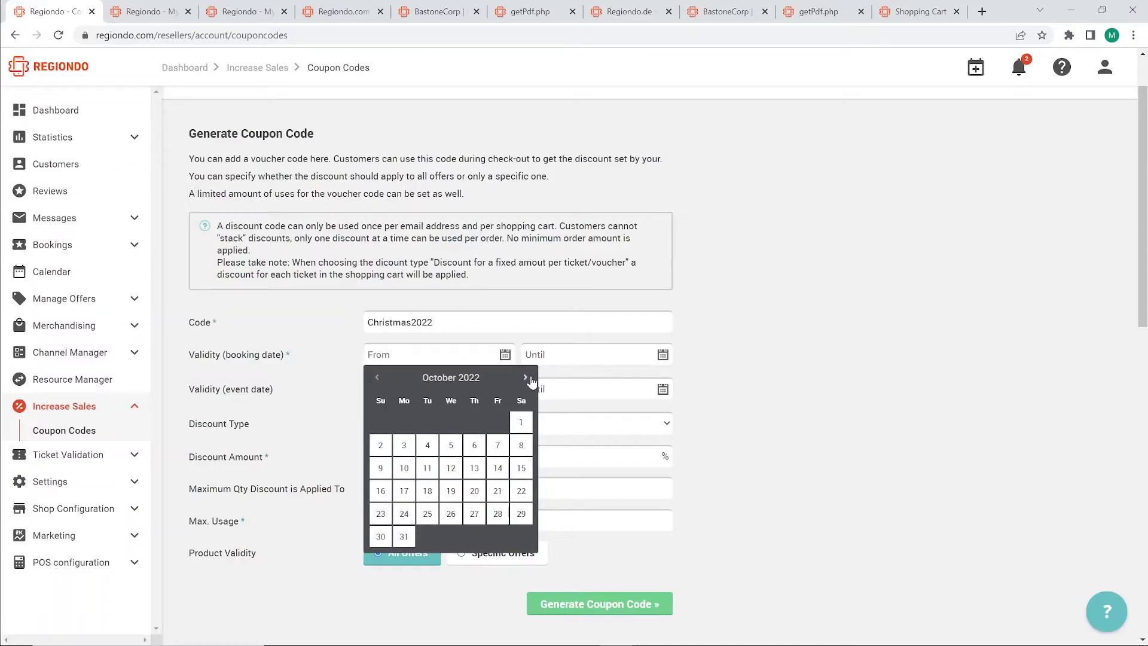
pyautogui.click(526, 378)
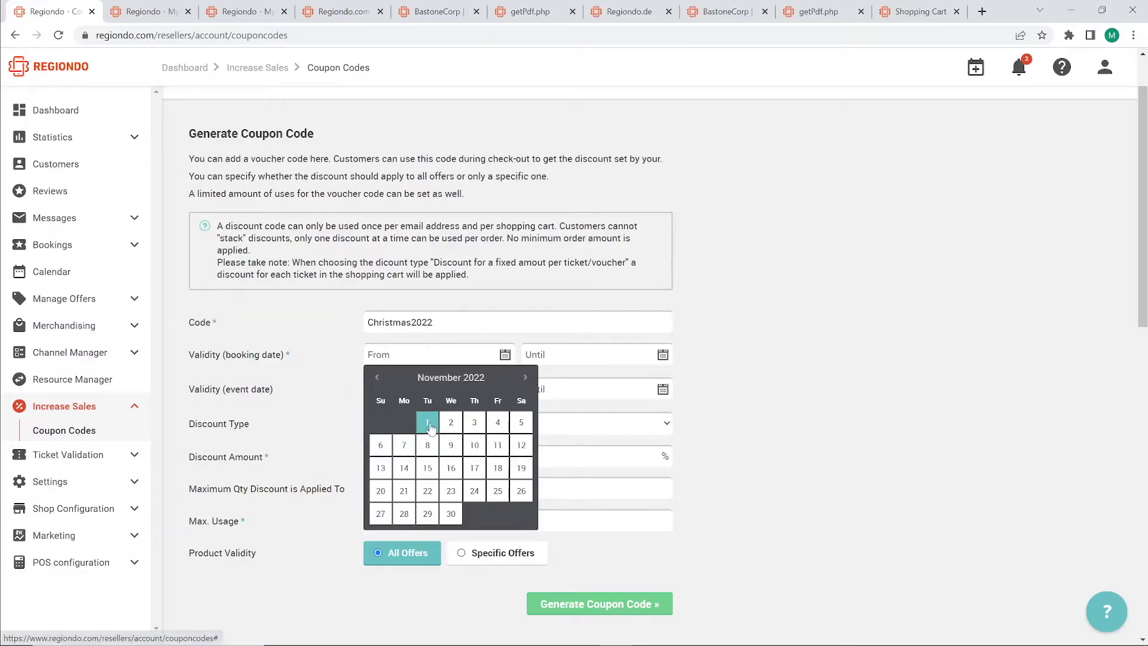
pyautogui.click(428, 423)
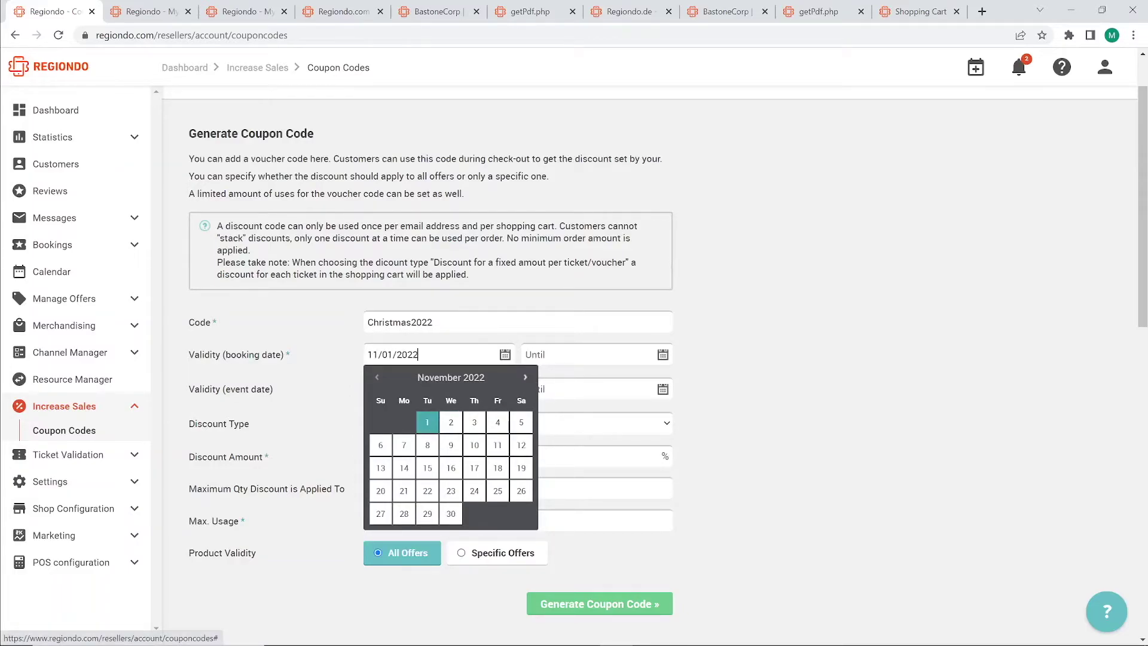
# Set the end of the coupon's booking date validity to 12/24/2022
pyautogui.click(662, 355)
pyautogui.click(684, 377)
pyautogui.click(684, 377)
pyautogui.click(684, 377)
pyautogui.click(684, 377)
pyautogui.click(684, 377)
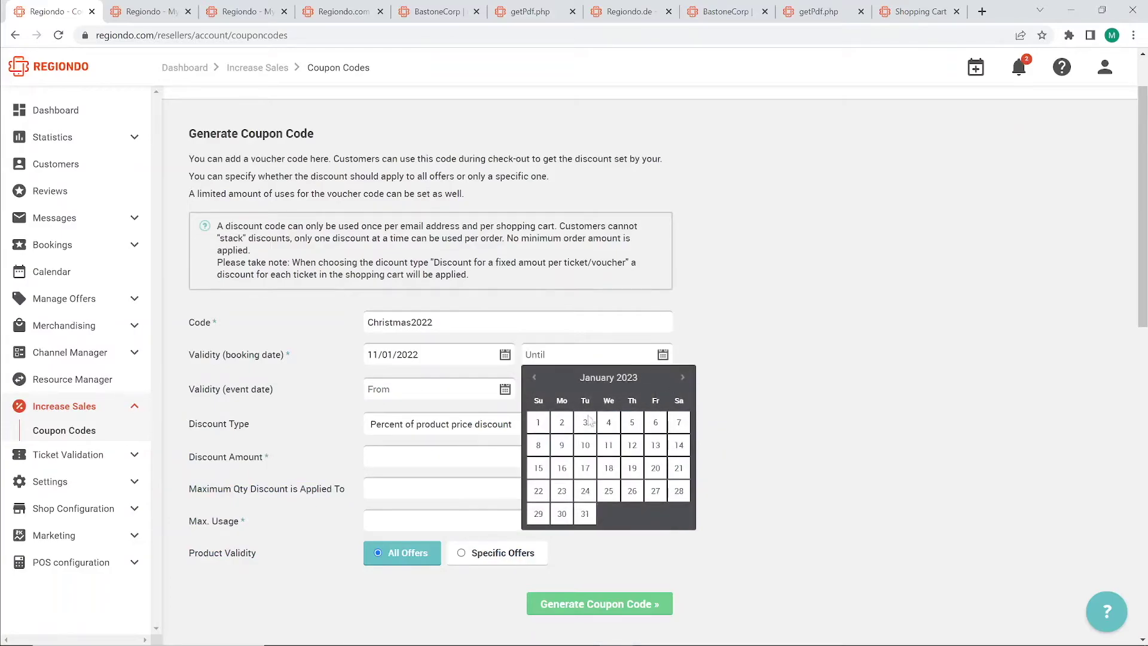
pyautogui.click(534, 378)
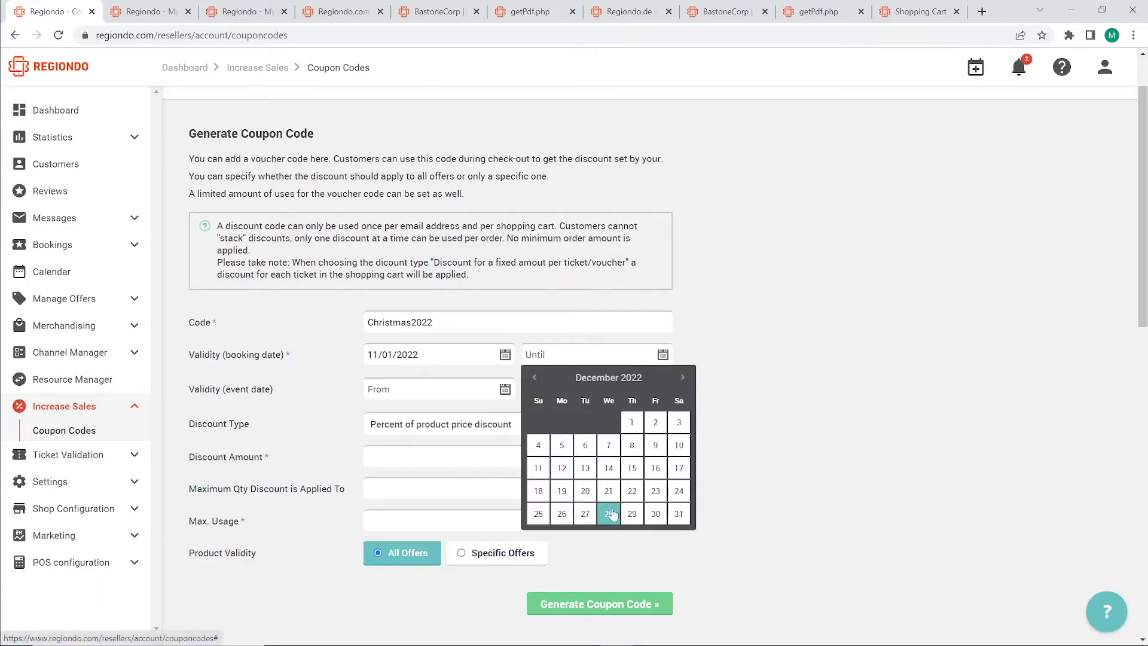
pyautogui.click(680, 501)
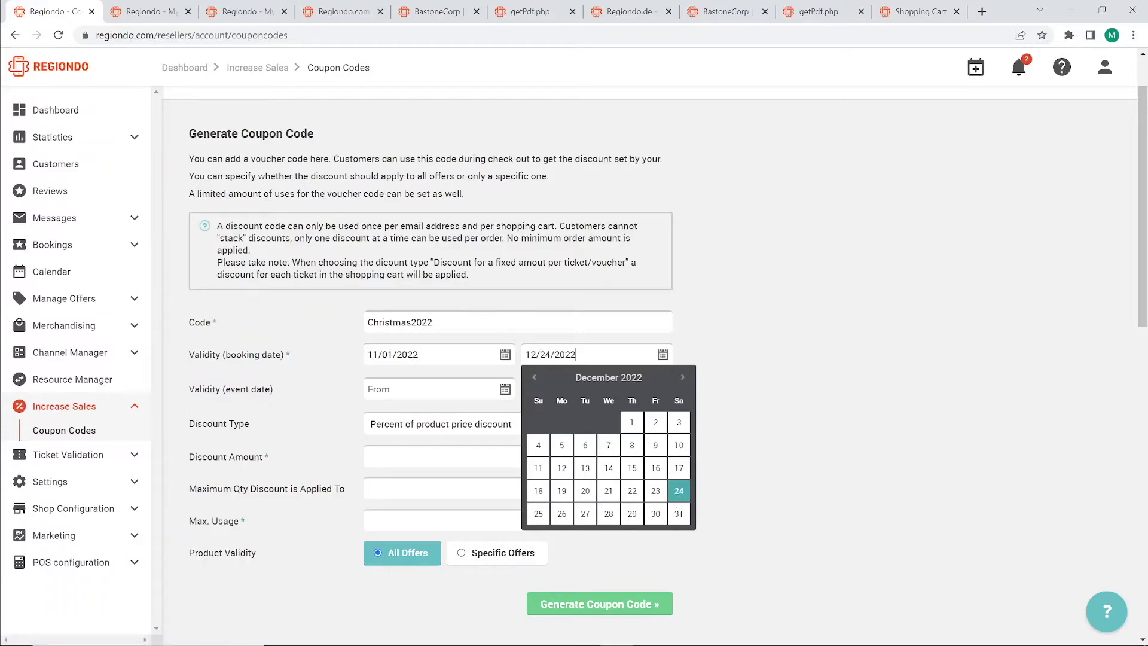
# Set the start of the coupon's event date validity to 12/01/2022
pyautogui.click(441, 389)
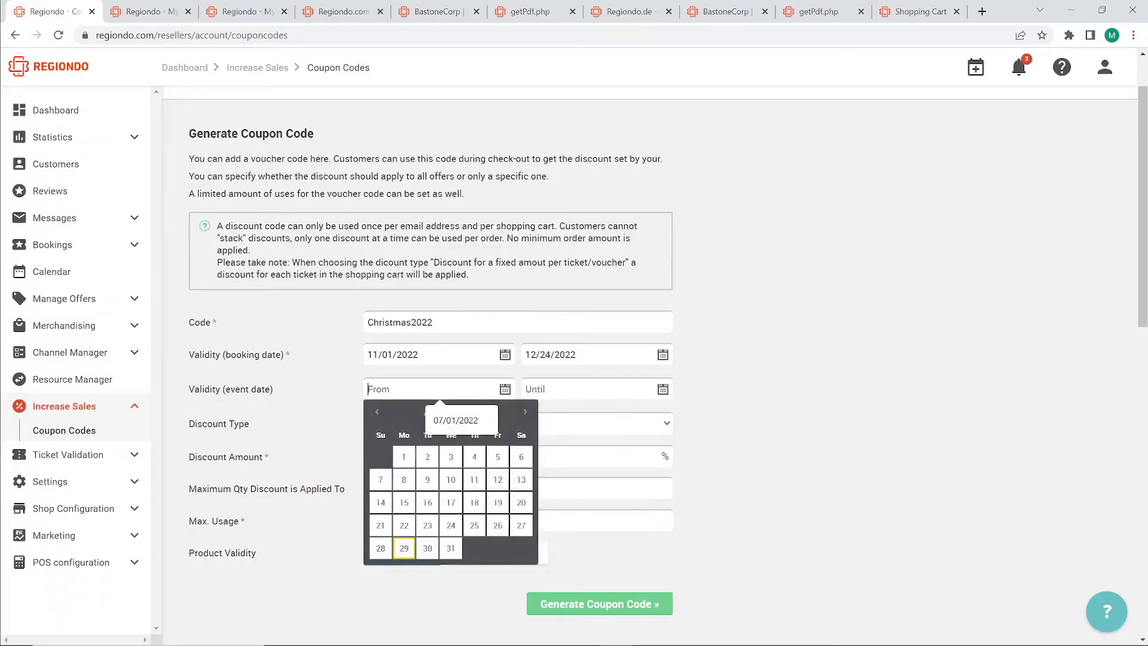
pyautogui.click(524, 413)
pyautogui.click(525, 412)
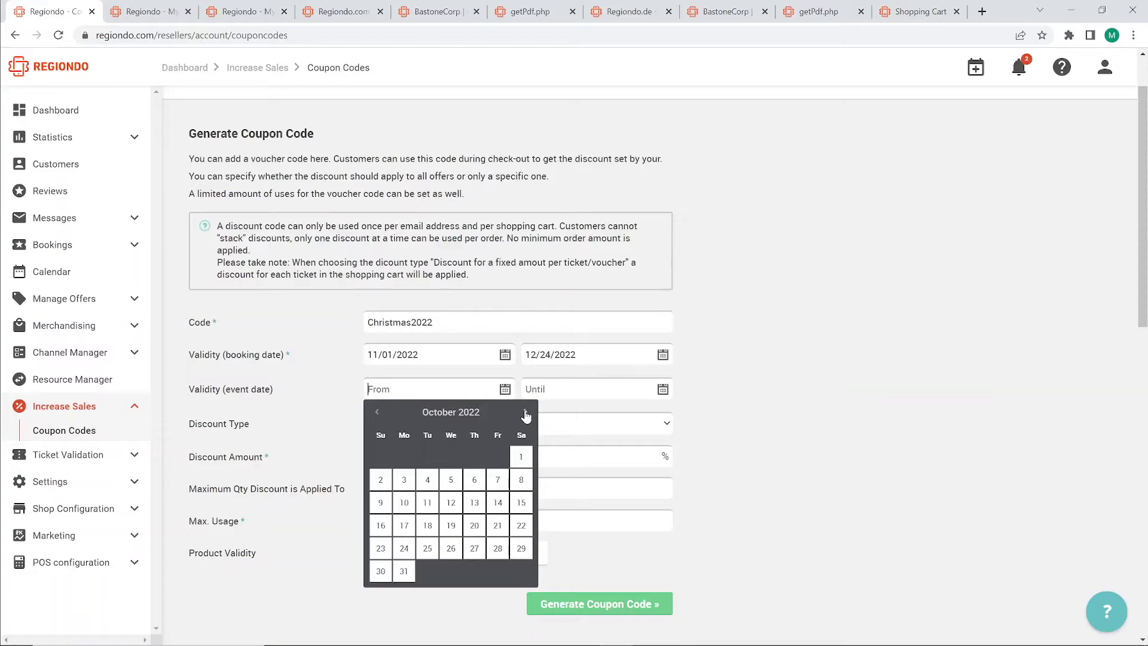
pyautogui.click(525, 413)
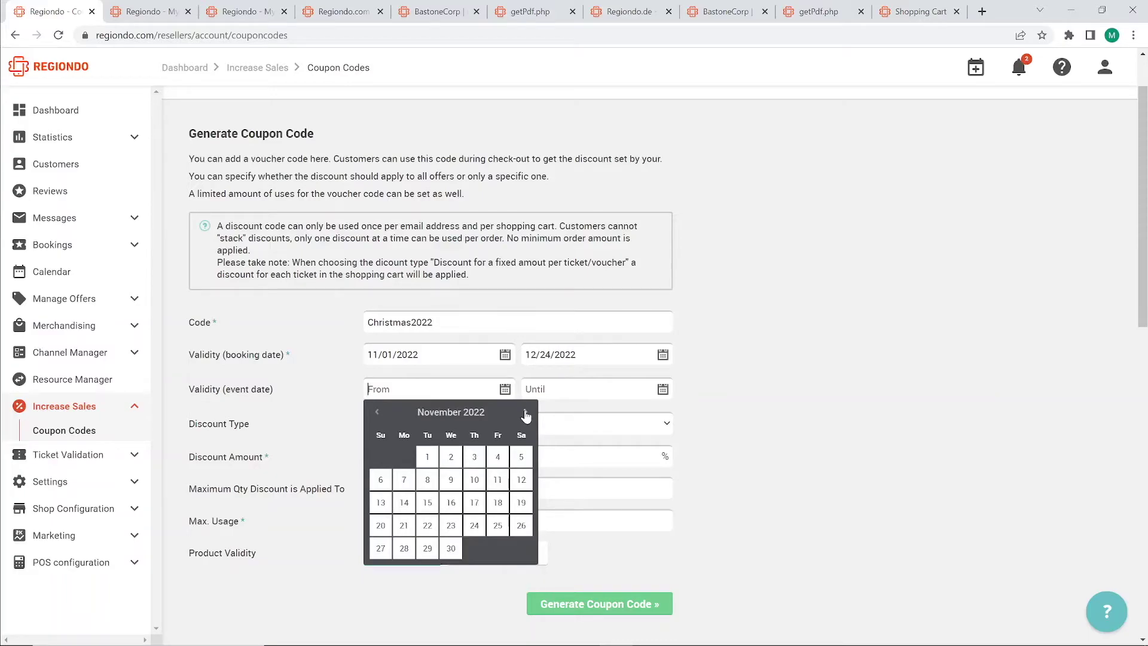
pyautogui.click(525, 412)
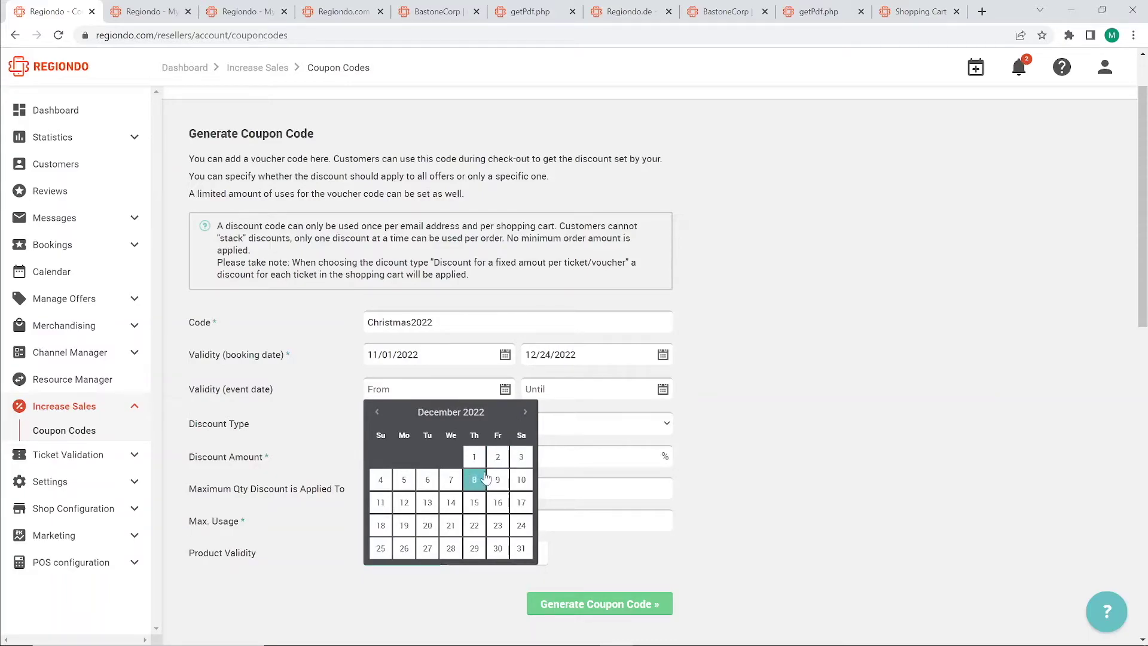
pyautogui.click(474, 457)
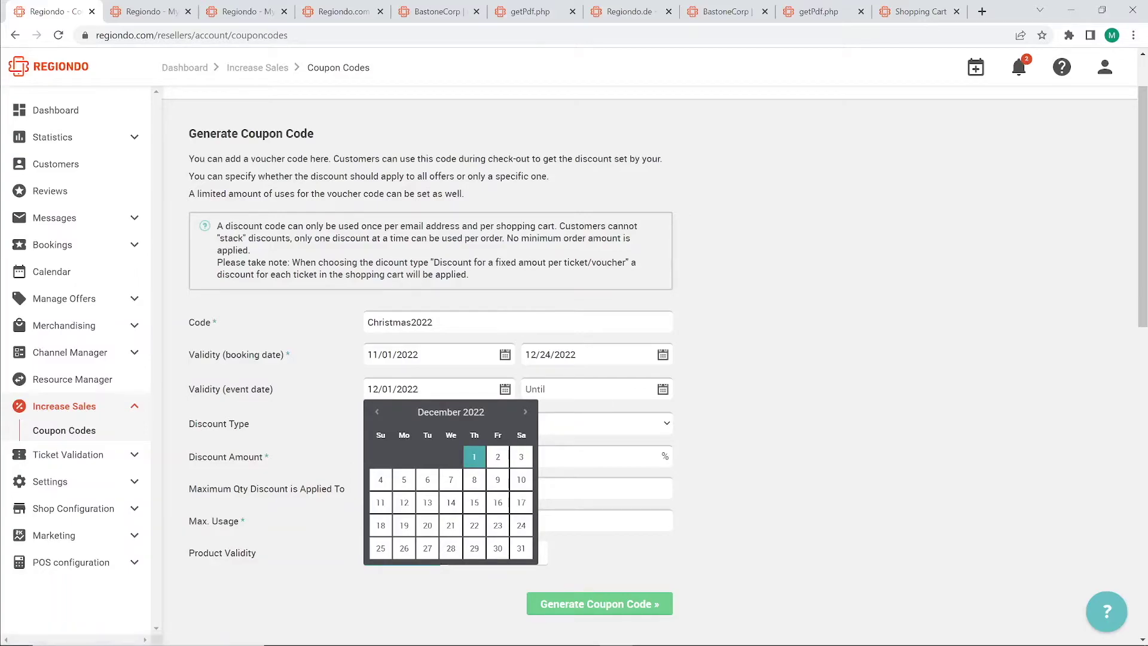
# Set the end of the coupon's event date validity to 12/24/2022
pyautogui.click(585, 390)
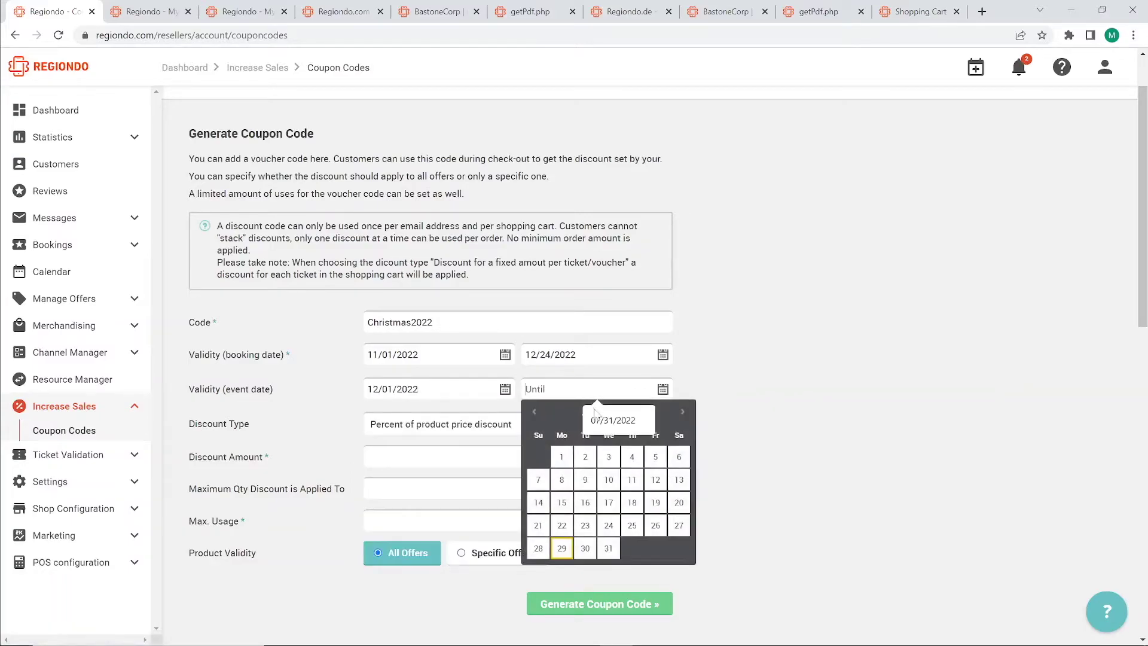
pyautogui.click(683, 412)
pyautogui.click(683, 412)
pyautogui.click(679, 526)
pyautogui.click(808, 406)
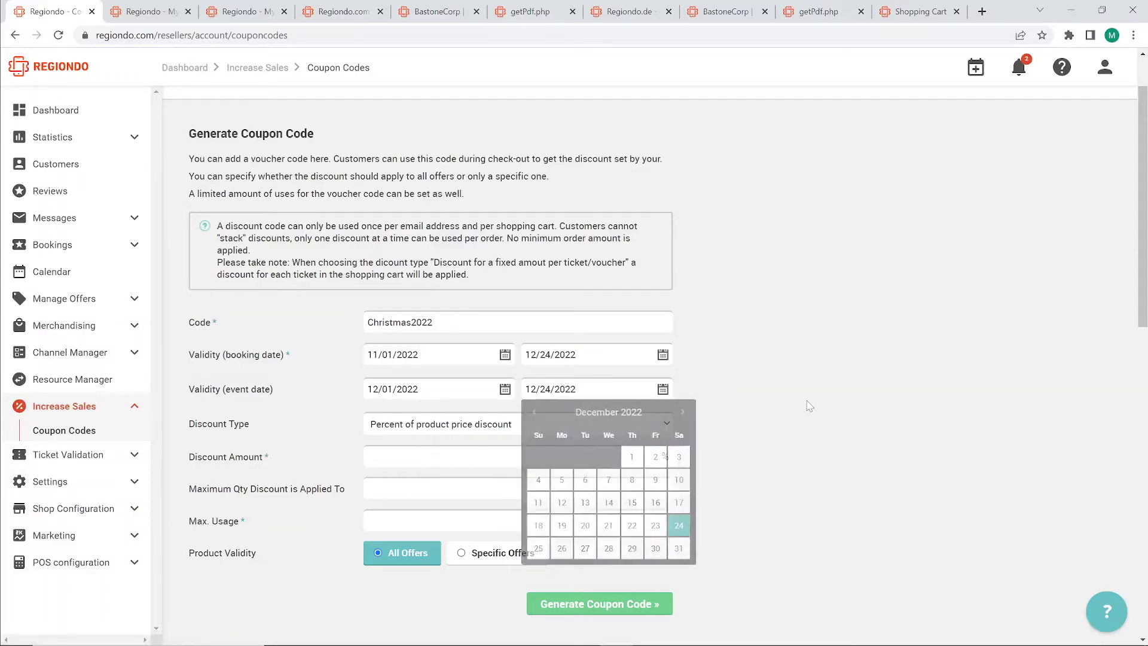
# Choose a percent of product price discount of 20% and limit the quantity it is applied to at 2
pyautogui.scroll(-1, 796, 386)
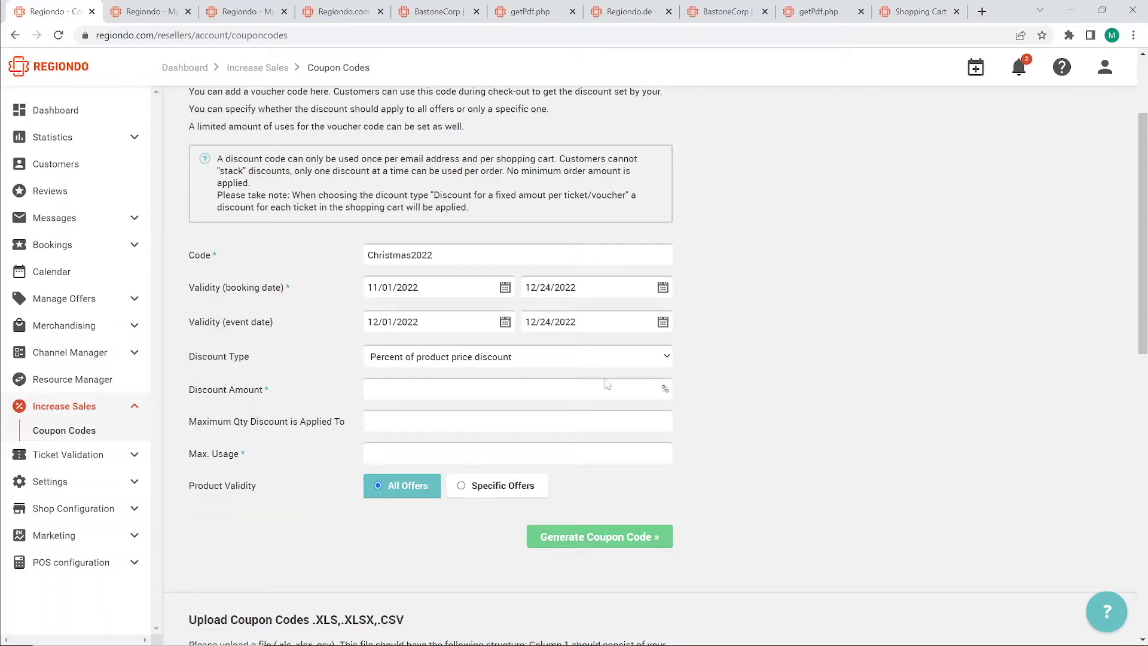
pyautogui.click(579, 361)
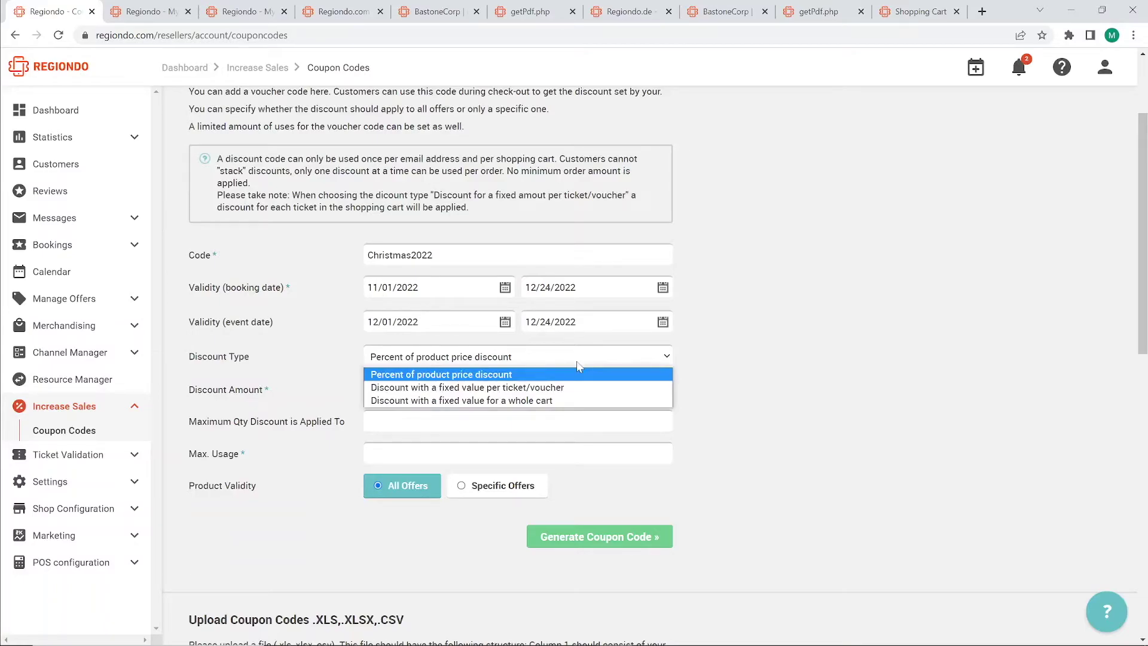
pyautogui.click(579, 374)
pyautogui.click(445, 390)
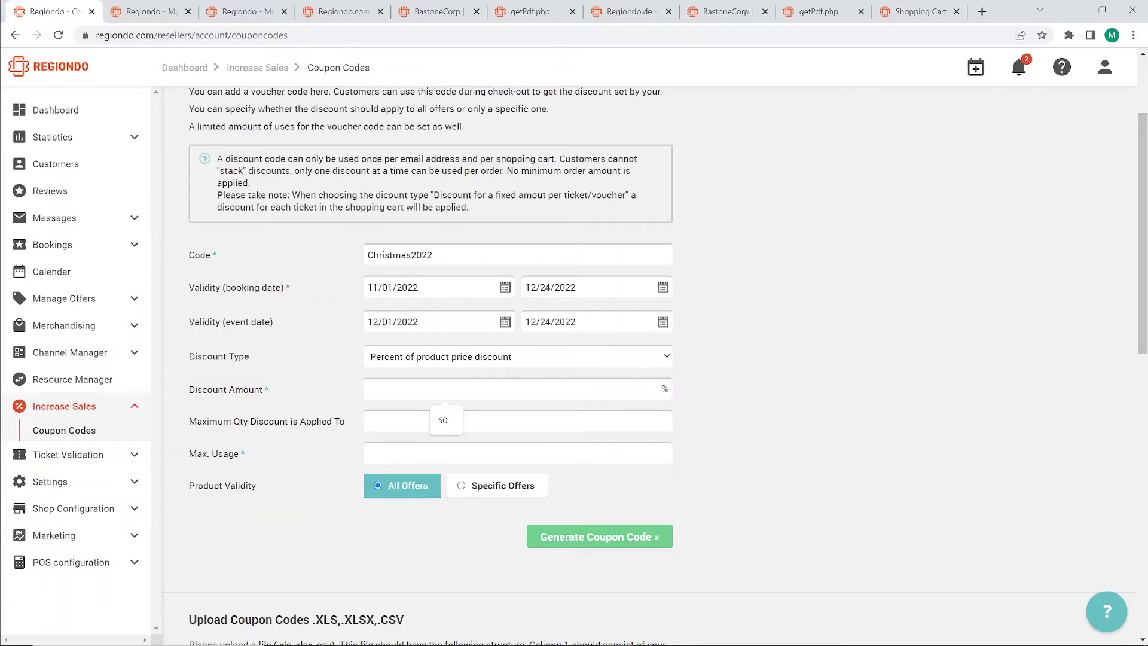
pyautogui.write('20')
pyautogui.press('Tab')
pyautogui.write('2')
# Enter a maximum usage of 100 for the coupon and replace it with 99999
pyautogui.press('Tab')
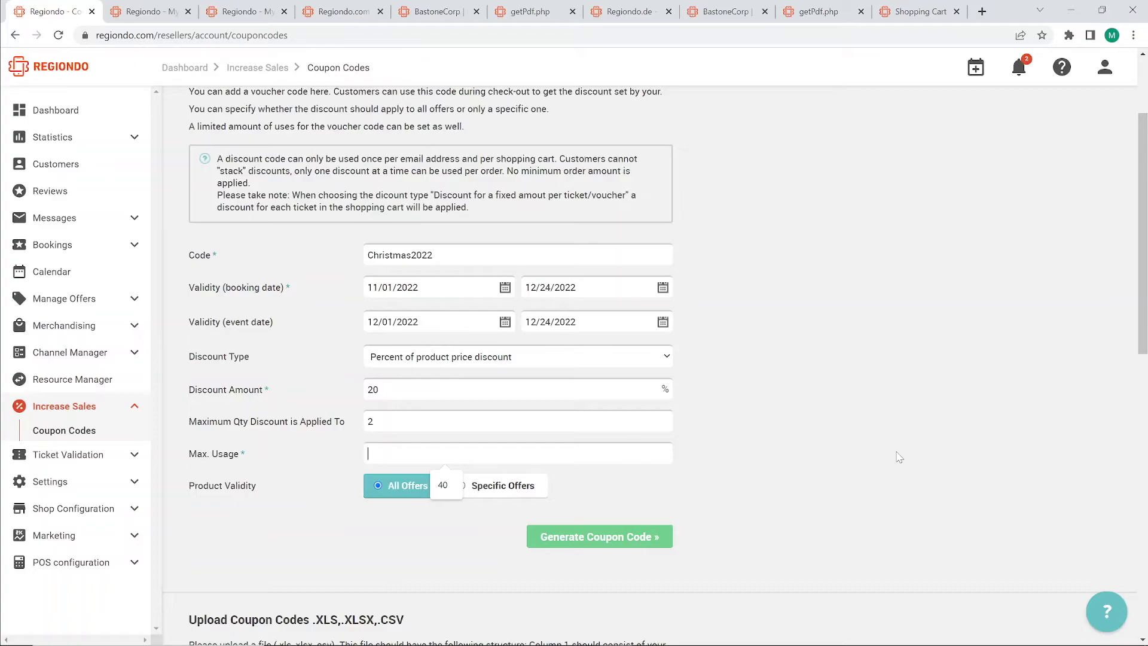
pyautogui.write('100')
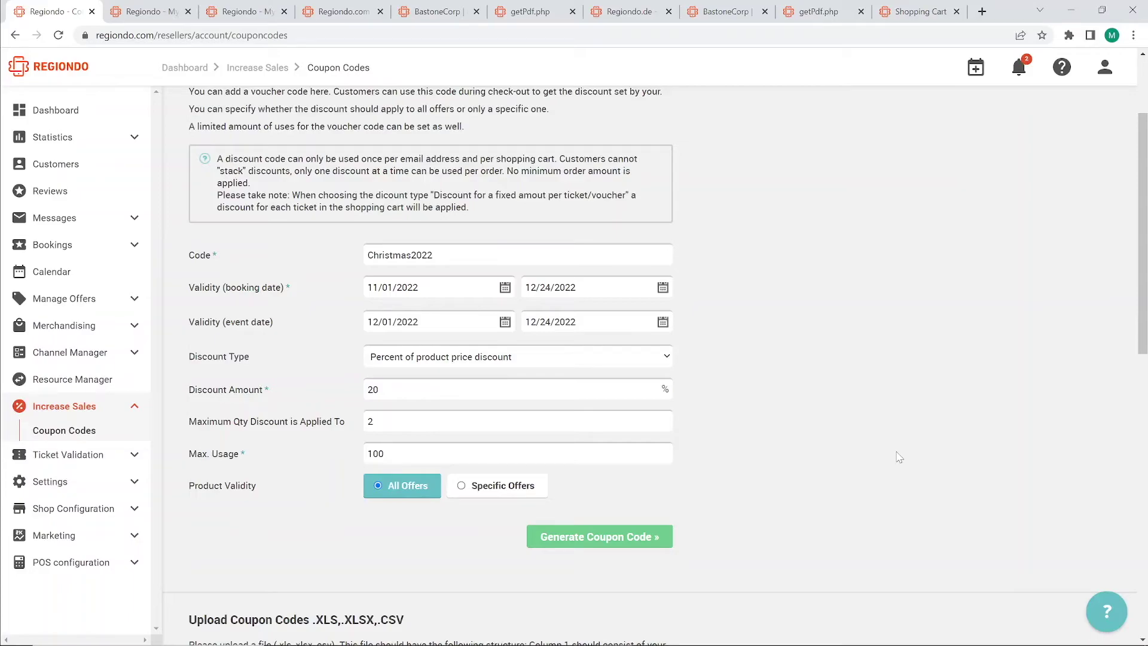
pyautogui.press('BackSpace')
pyautogui.press('BackSpace')
pyautogui.press('BackSpace')
pyautogui.write('99999')
# Restrict the coupon to the specific offers Bungee jumping, E-Fatbike ausleihen, Segway Tour München, Segways und Trampoline, and Sightseeing München
pyautogui.click(531, 486)
pyautogui.scroll(-3, 530, 455)
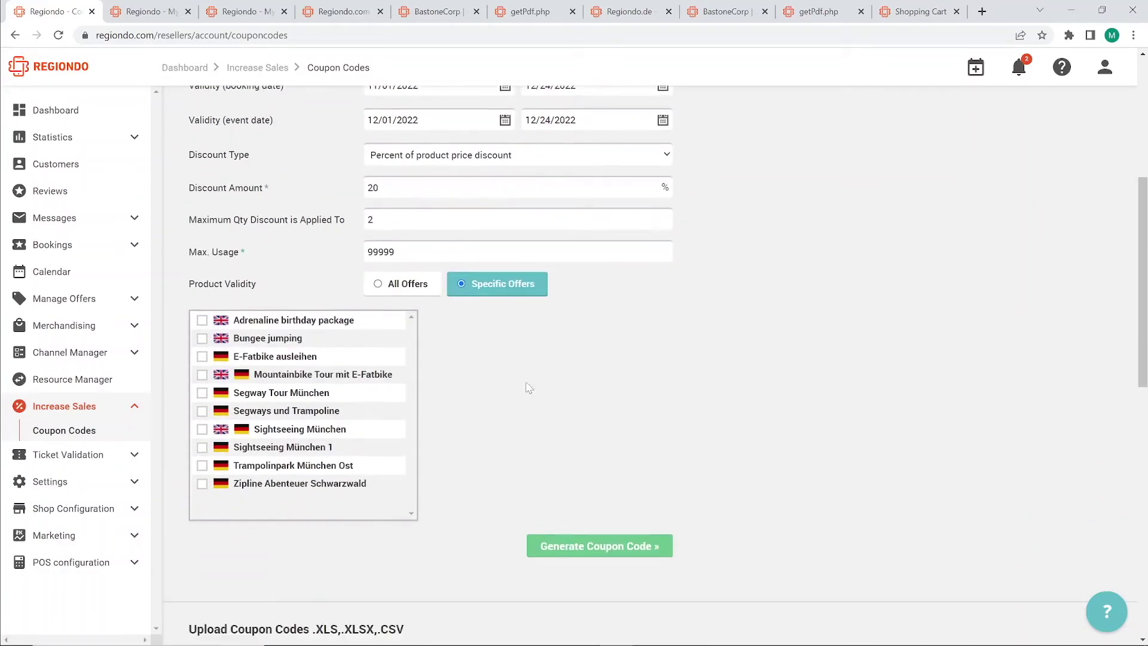
pyautogui.click(264, 344)
pyautogui.click(264, 356)
pyautogui.click(272, 393)
pyautogui.click(281, 411)
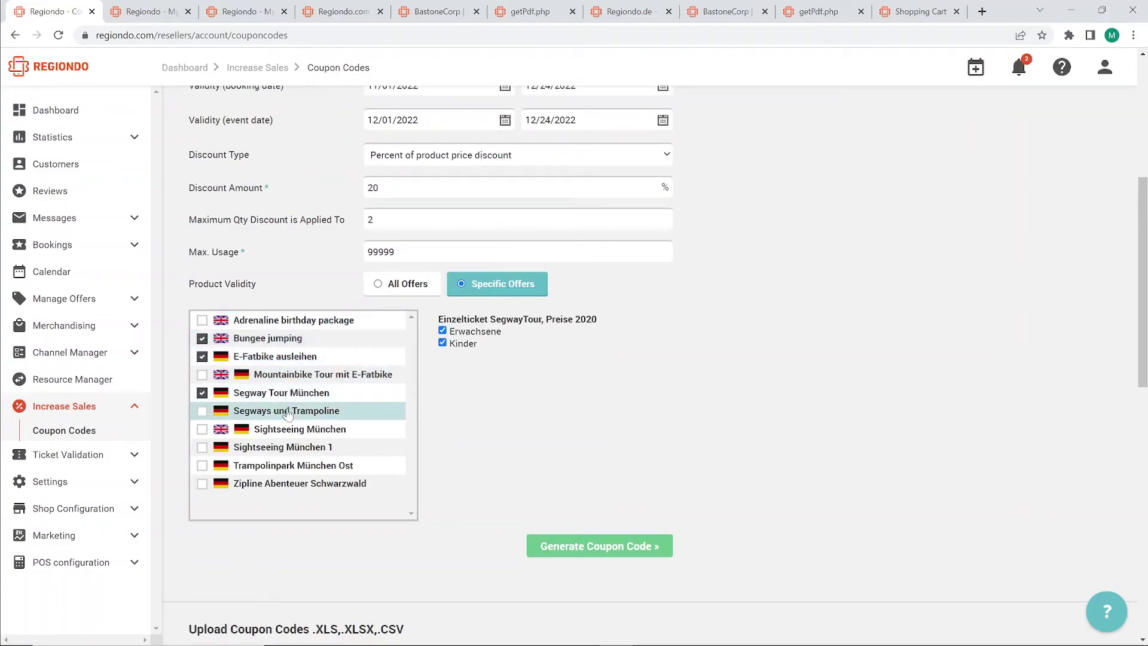
pyautogui.click(295, 439)
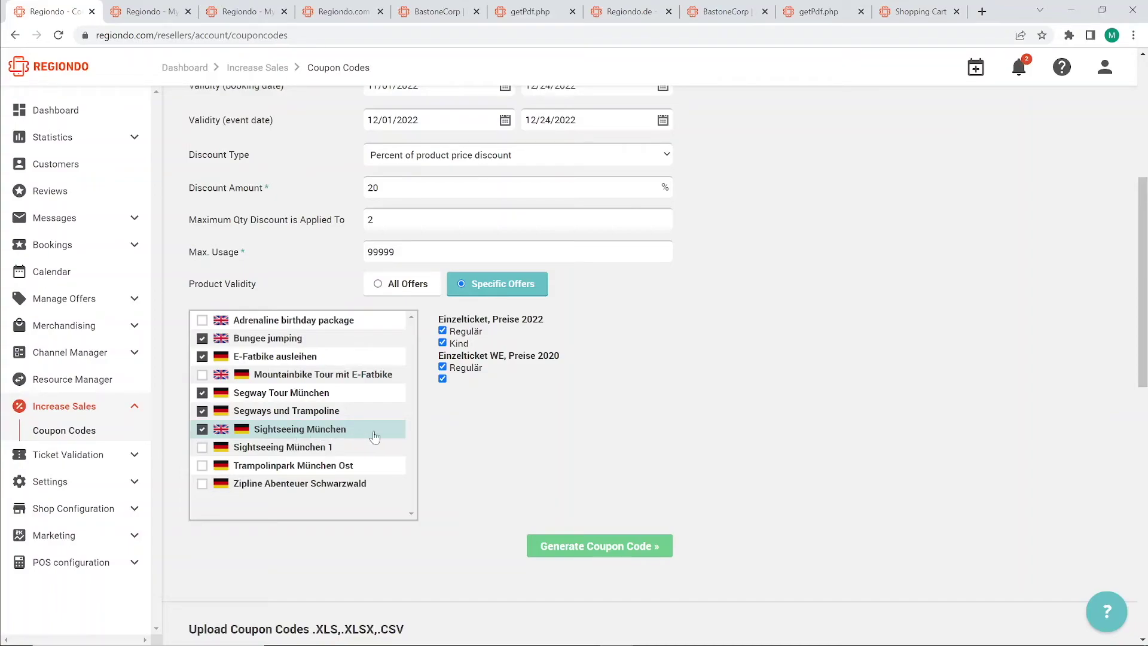
# For Sightseeing München's Einzelticket, Preise 2022, deselect the Regulär and Kind price categories and reselect Regulär
pyautogui.click(443, 331)
pyautogui.click(443, 343)
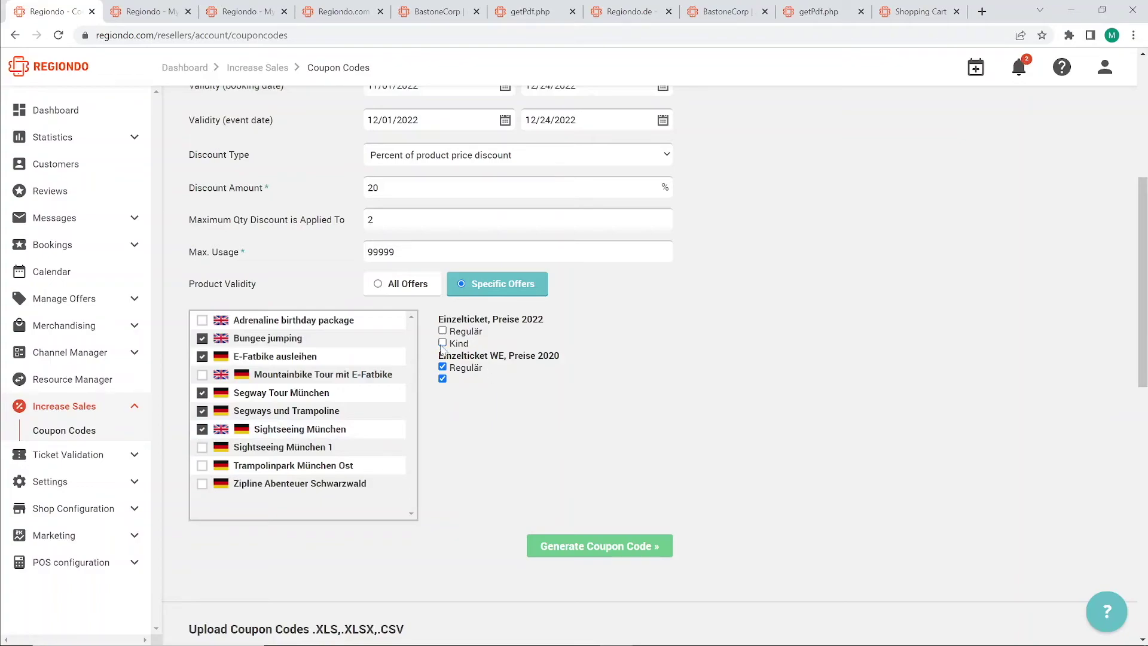
pyautogui.click(442, 330)
# Review the coupon upload section and the generated coupon codes, and select the TESTING coupon in the list
pyautogui.scroll(-5, 655, 373)
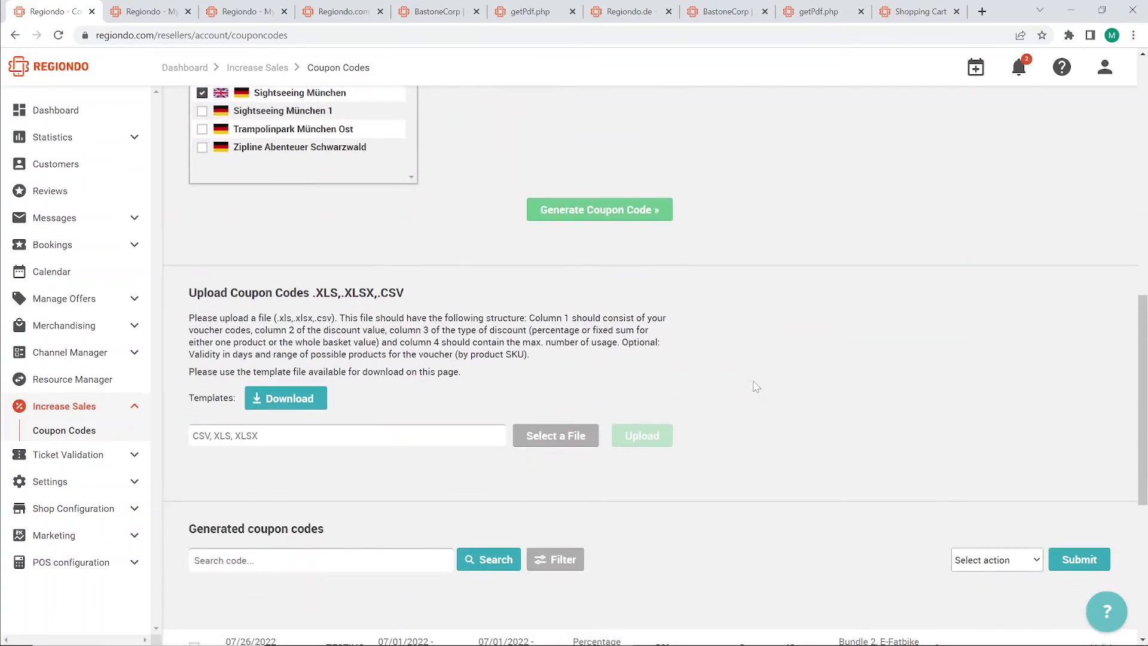
pyautogui.scroll(-5, 756, 386)
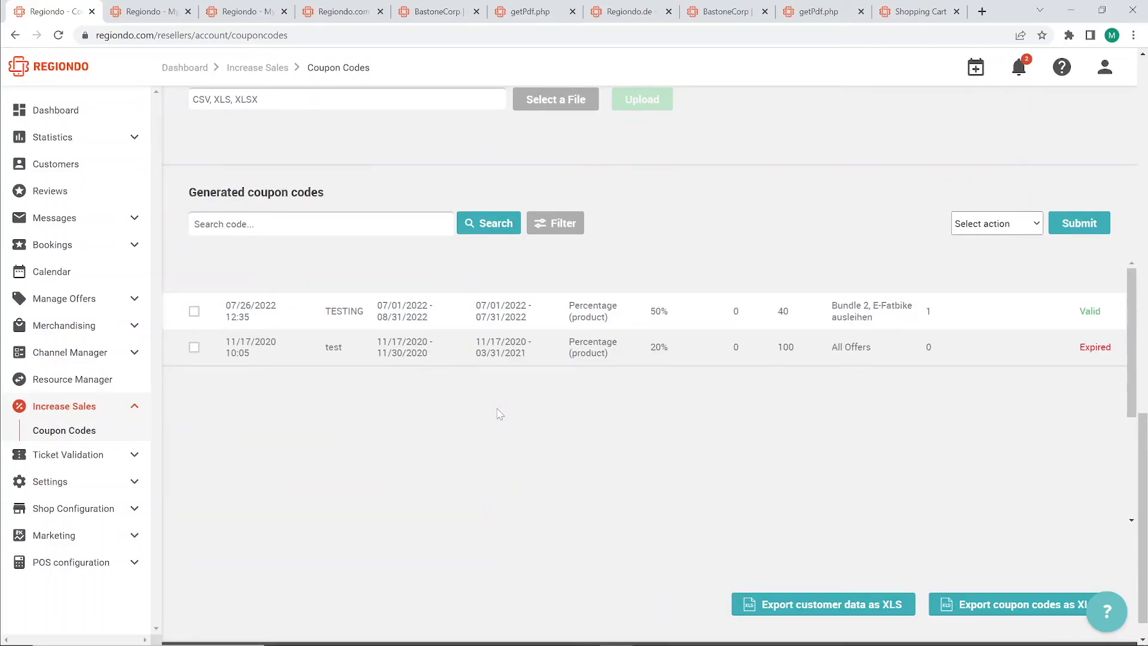
pyautogui.scroll(1, 500, 413)
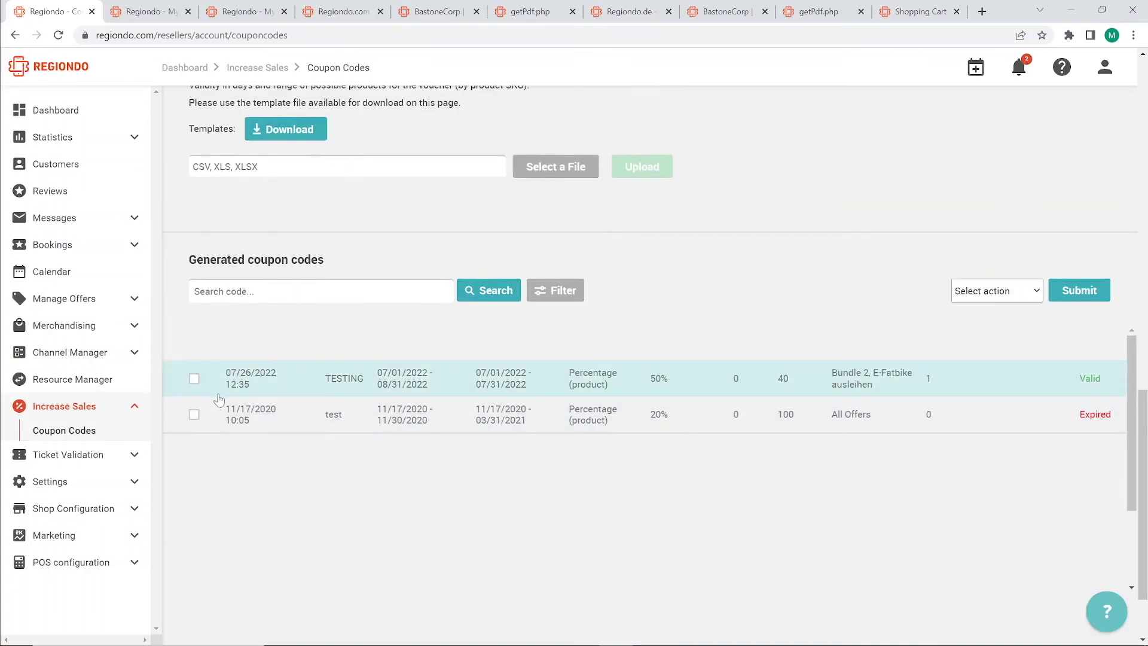
pyautogui.click(194, 378)
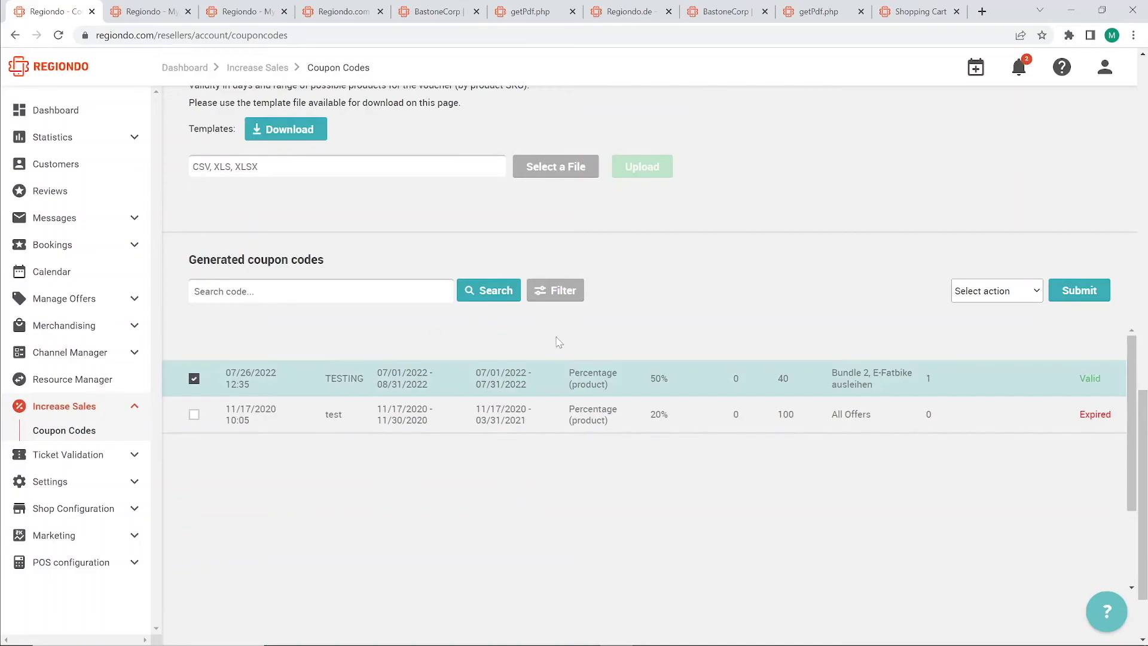
# Open the TESTING coupon's settings for review and return to the list of generated coupon codes
pyautogui.click(675, 386)
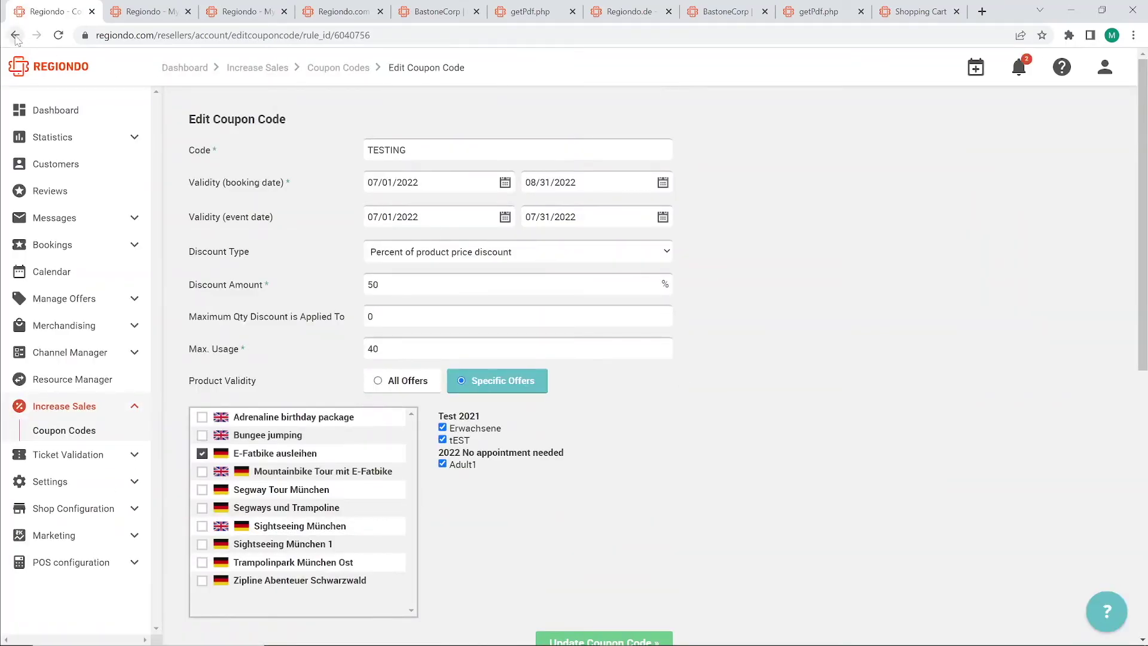
pyautogui.hotkey('alt', 'Left')
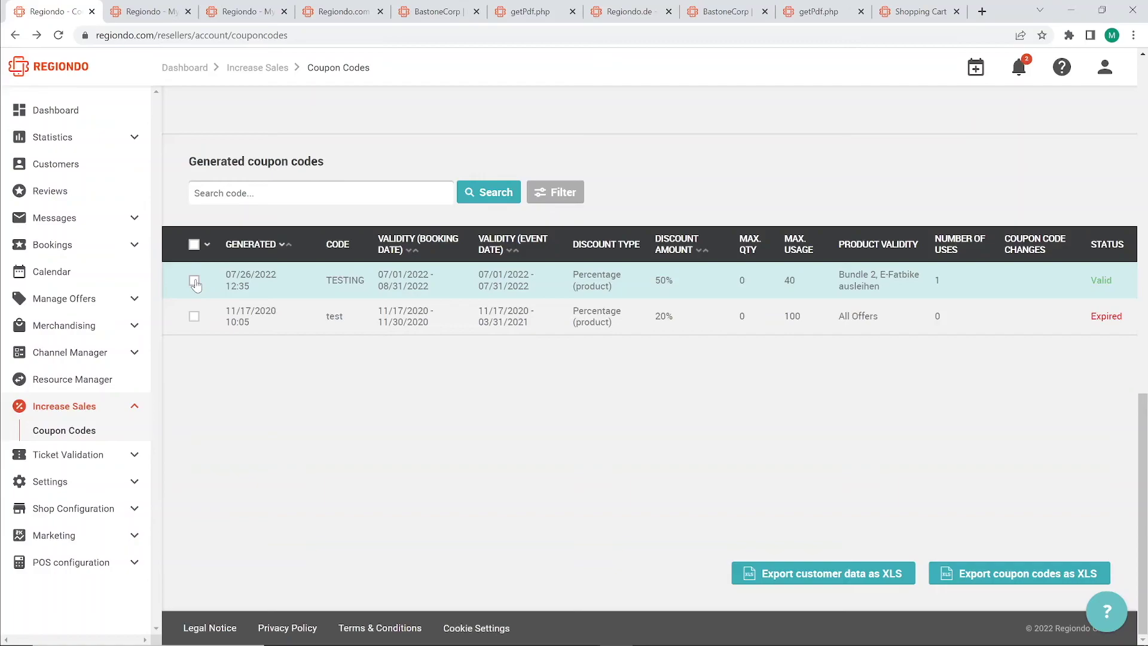
# Deactivate the TESTING coupon by applying the Delete/Deactivate action to it in the generated coupon codes
pyautogui.click(194, 281)
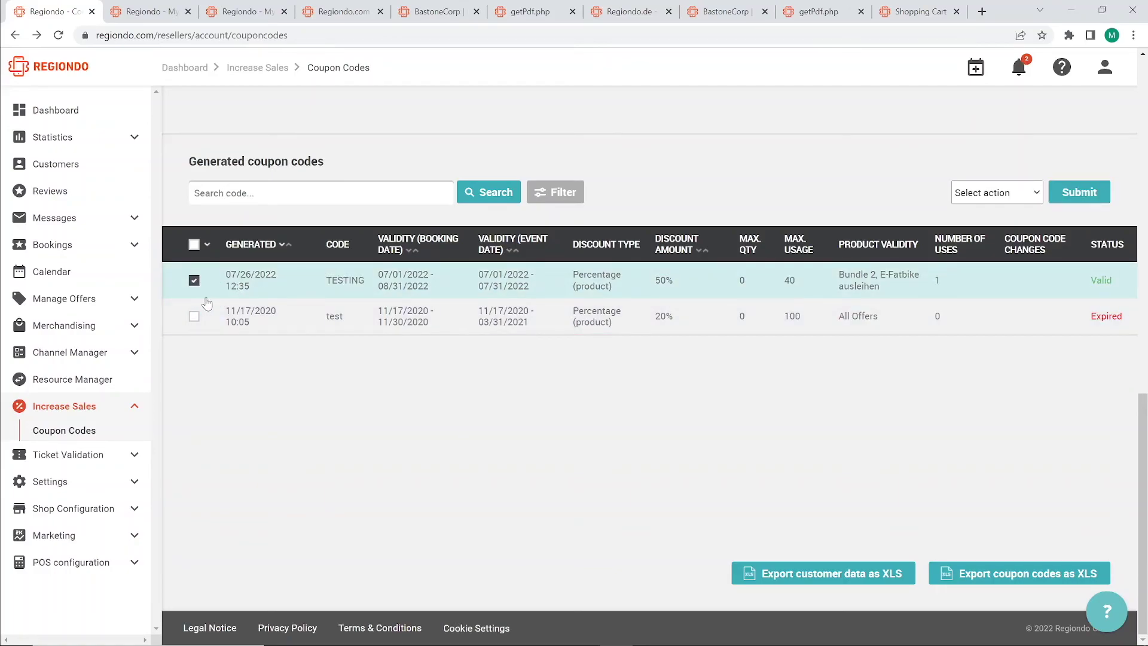
pyautogui.click(982, 202)
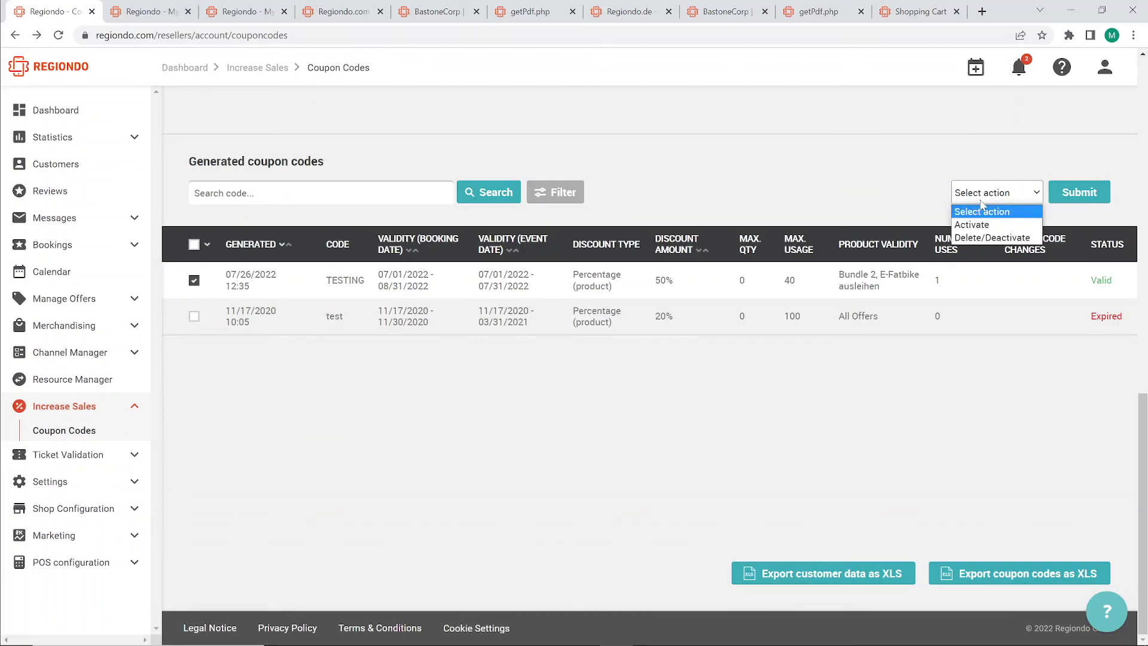
pyautogui.click(993, 238)
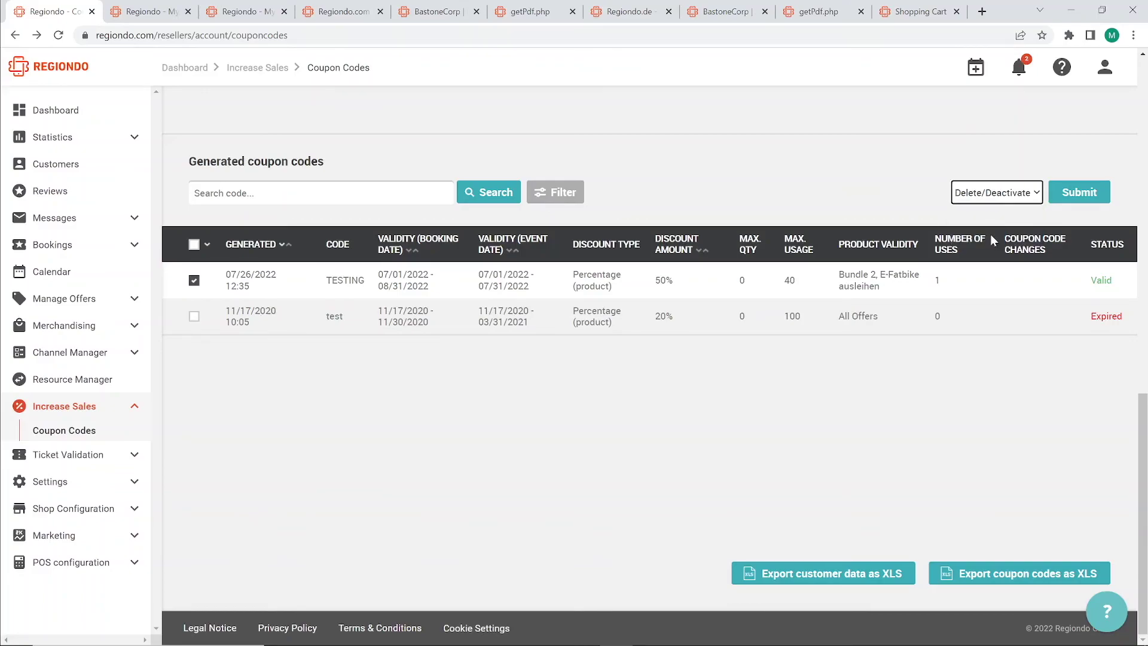
pyautogui.click(1097, 197)
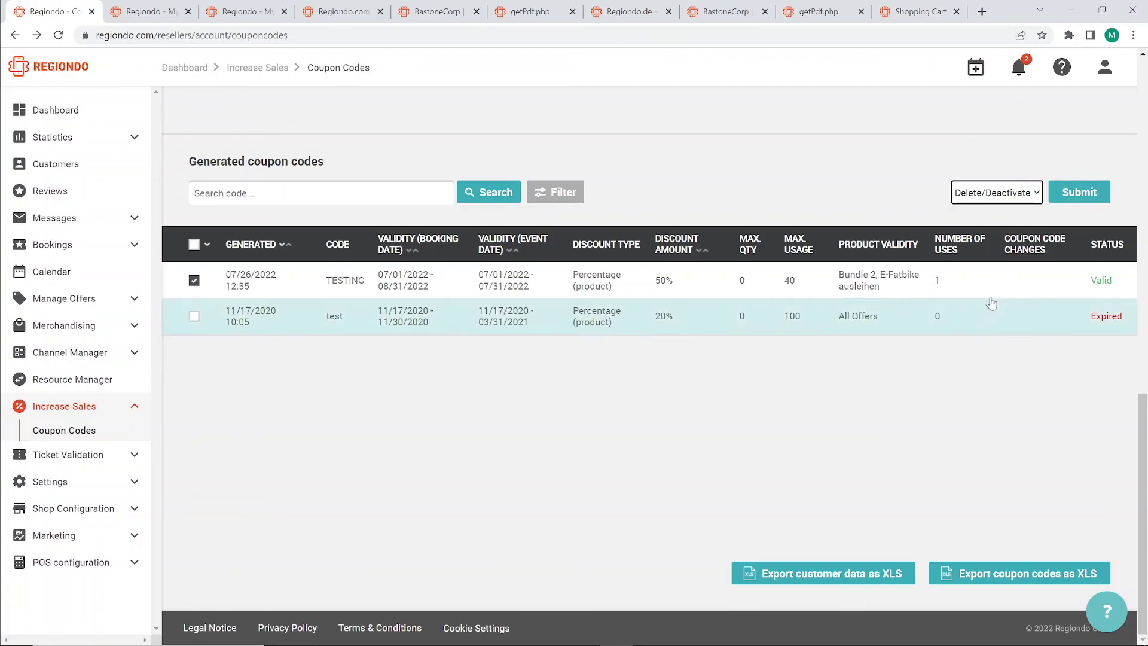
pyautogui.click(1087, 200)
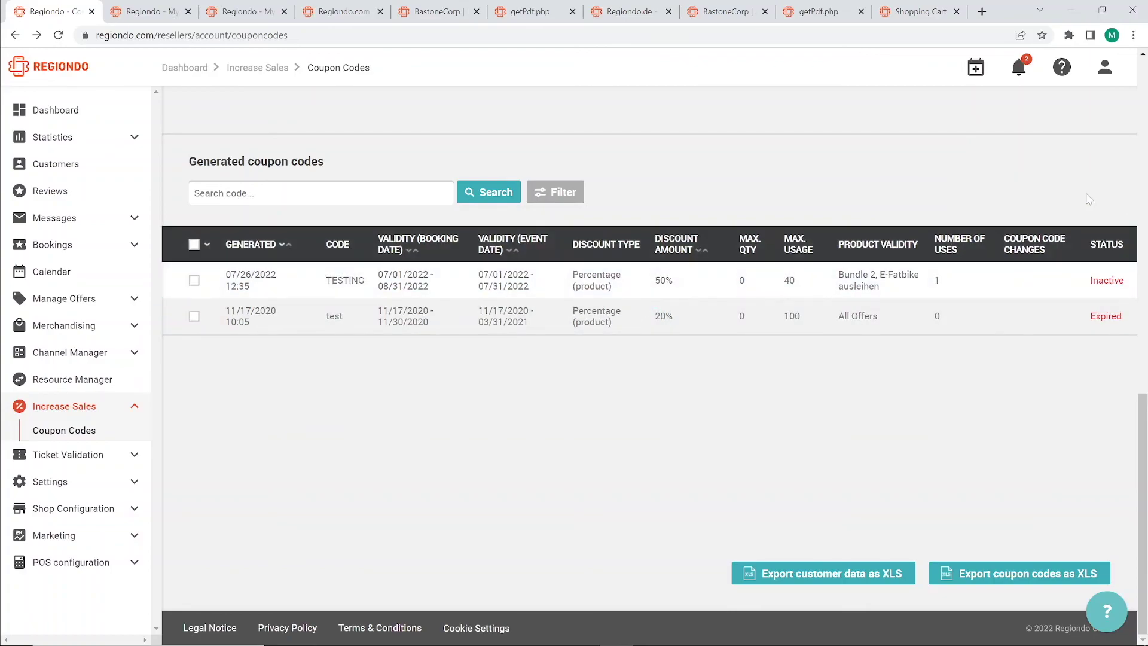